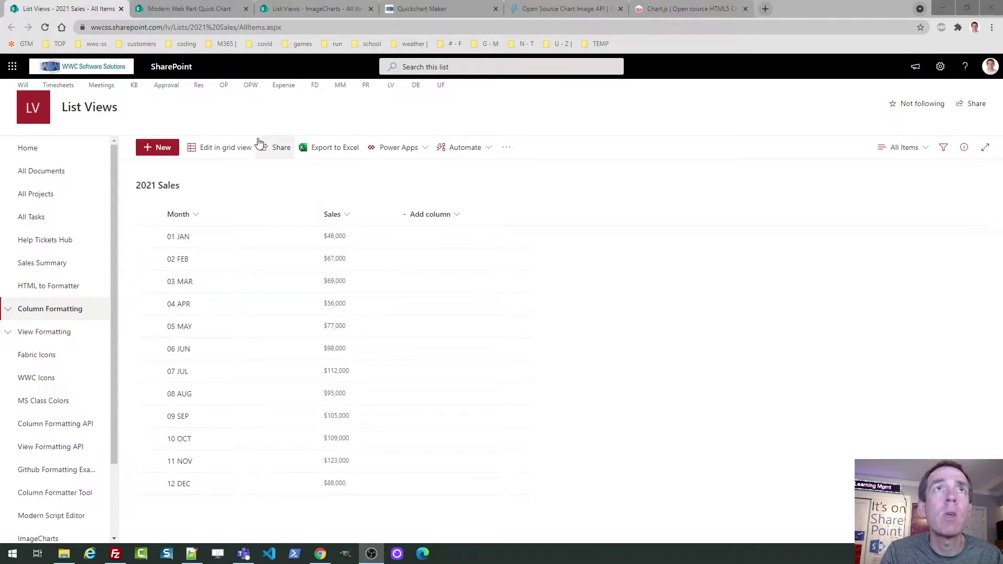
Step: Open the Modern Web Part Quick Chart page and put it into edit mode
{"action": "left_click", "coordinate": [198, 7]}
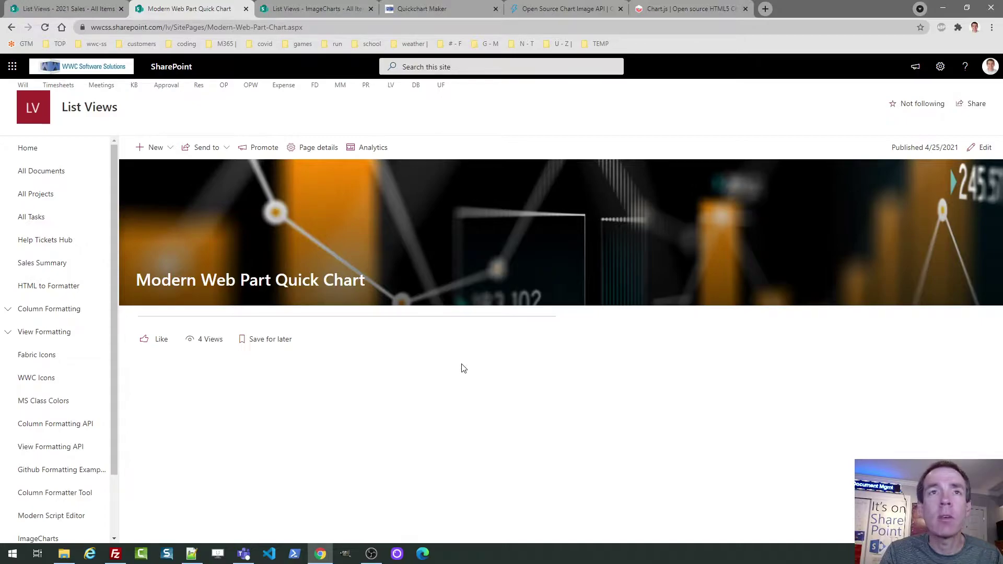
{"action": "left_click", "coordinate": [983, 148]}
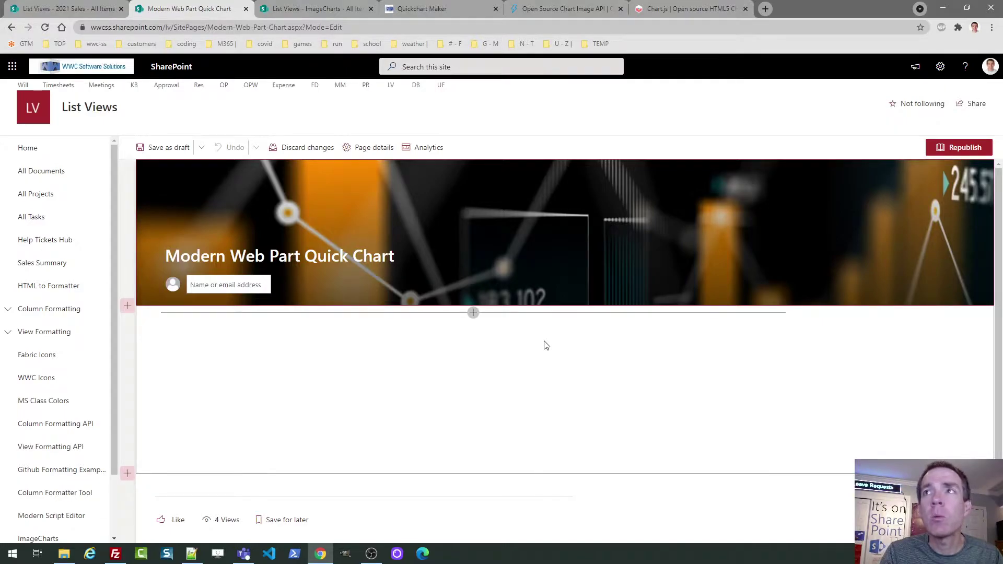
Step: Insert a Quick chart web part into the empty section and title it 'Chart 1'
{"action": "left_click", "coordinate": [473, 314]}
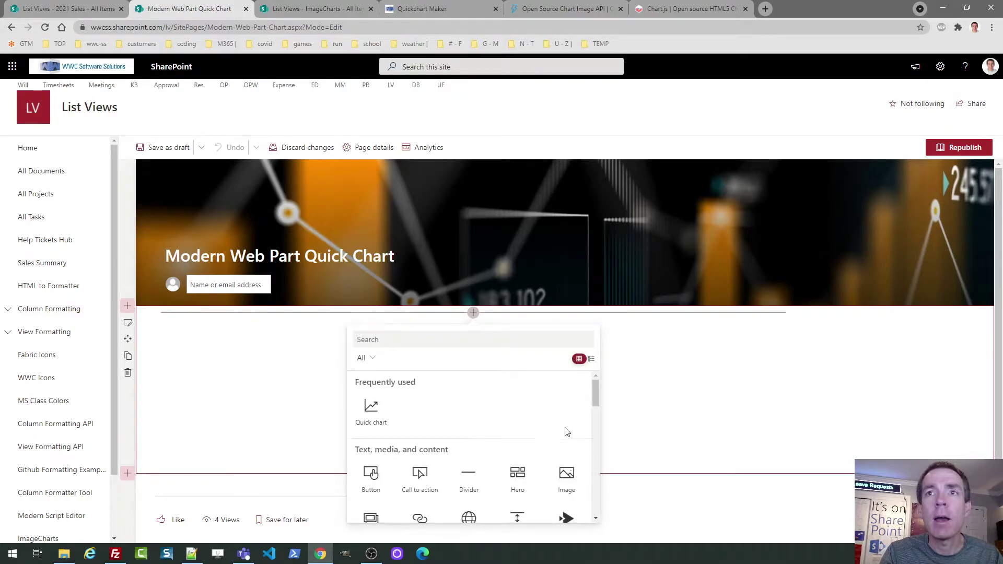
{"action": "scroll", "coordinate": [598, 399], "scroll_direction": "down", "scroll_amount": 3}
{"action": "scroll", "coordinate": [597, 400], "scroll_direction": "up", "scroll_amount": 3}
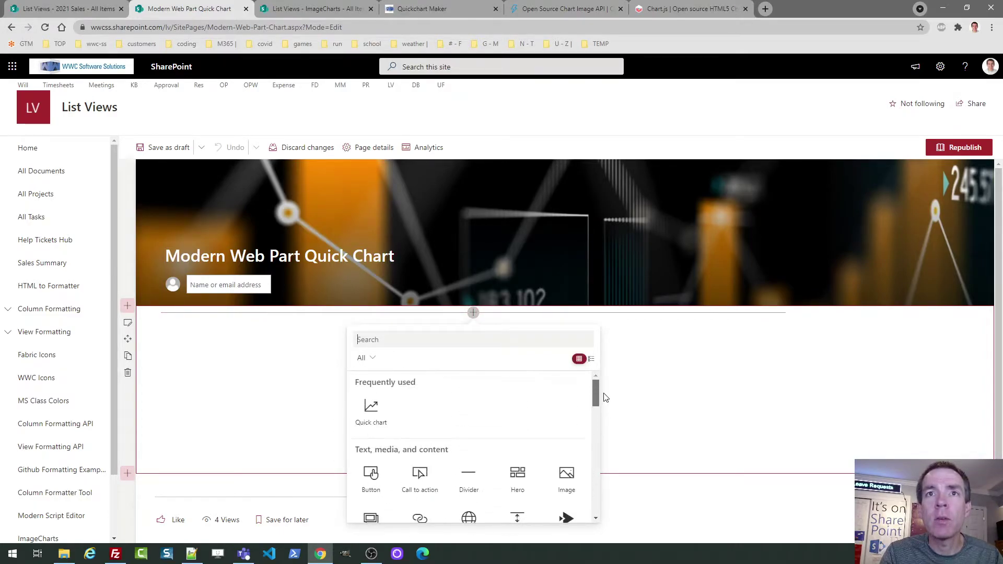
{"action": "left_click", "coordinate": [372, 410]}
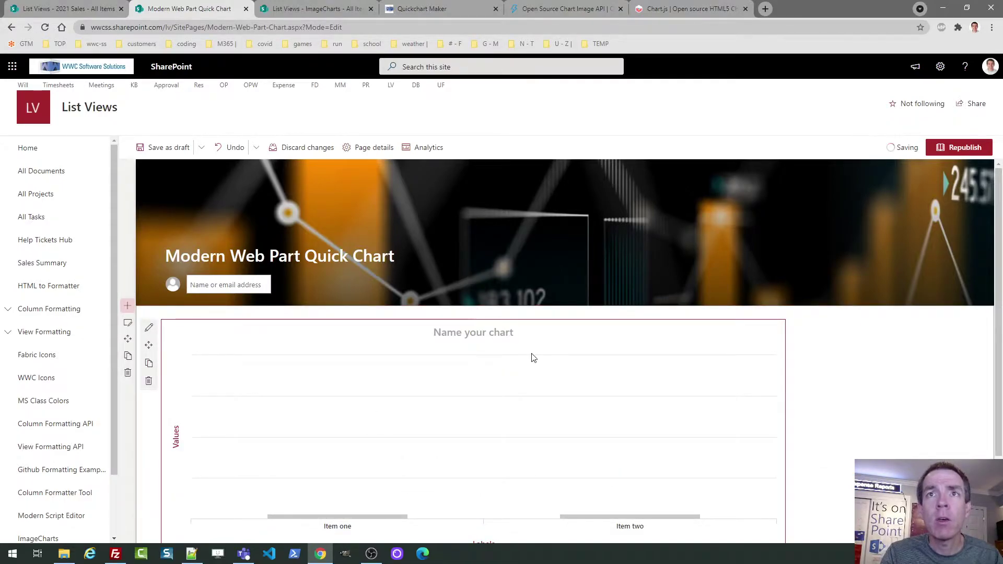
{"action": "type", "text": "Chart 1"}
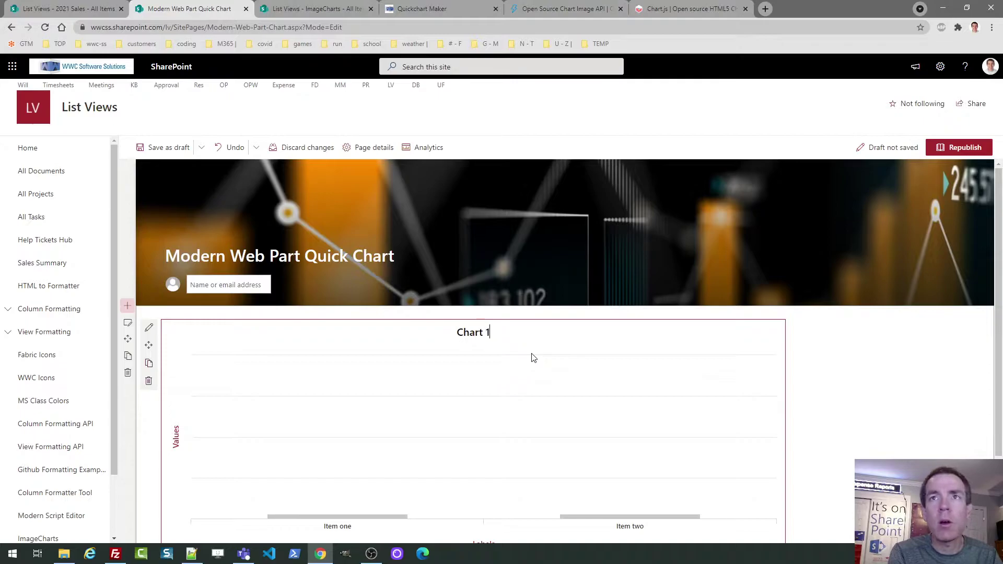
Step: In Chart 1's settings, choose 'Get data from a SharePoint list on this site'
{"action": "left_click", "coordinate": [149, 328]}
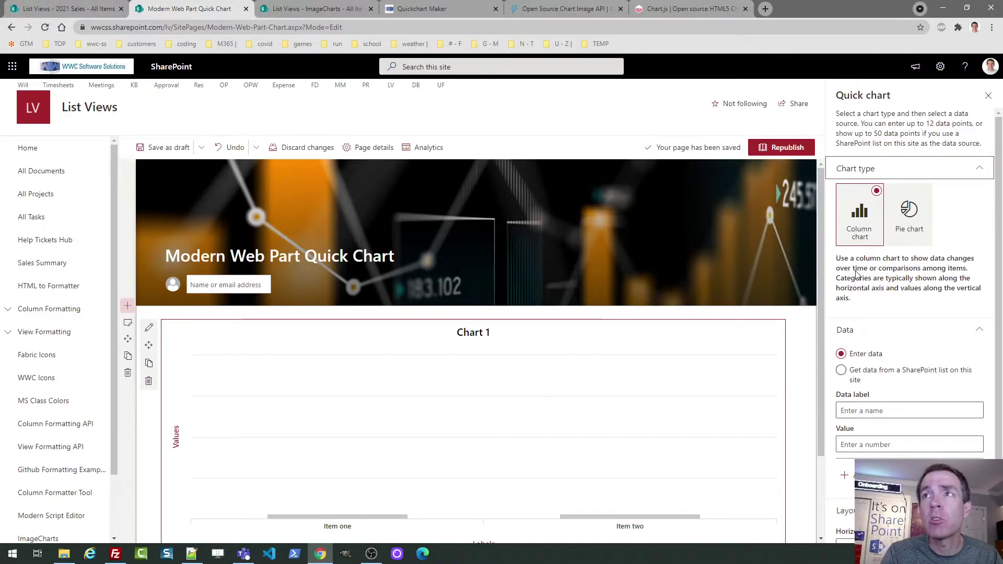
{"action": "scroll", "coordinate": [1002, 293], "scroll_direction": "down", "scroll_amount": 2}
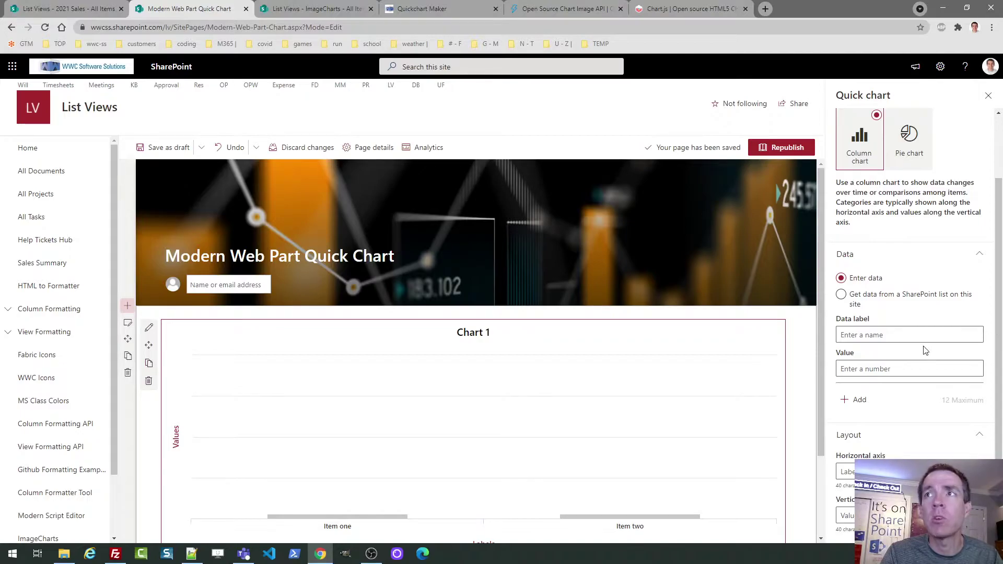
{"action": "left_click", "coordinate": [841, 294]}
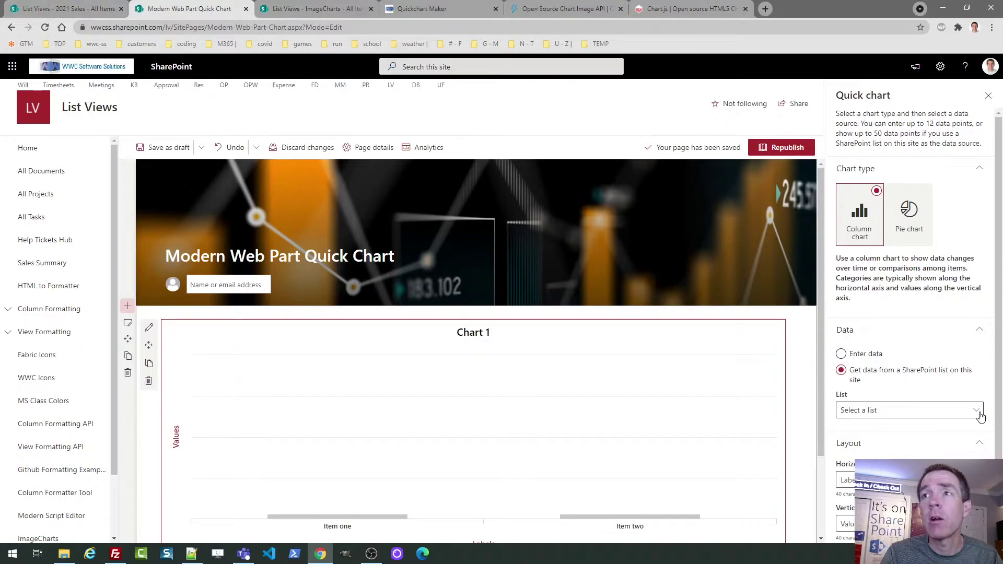
Step: Point Chart 1 at the 2021 Sales list, plotting the Sales column labelled by Month
{"action": "left_click", "coordinate": [980, 416]}
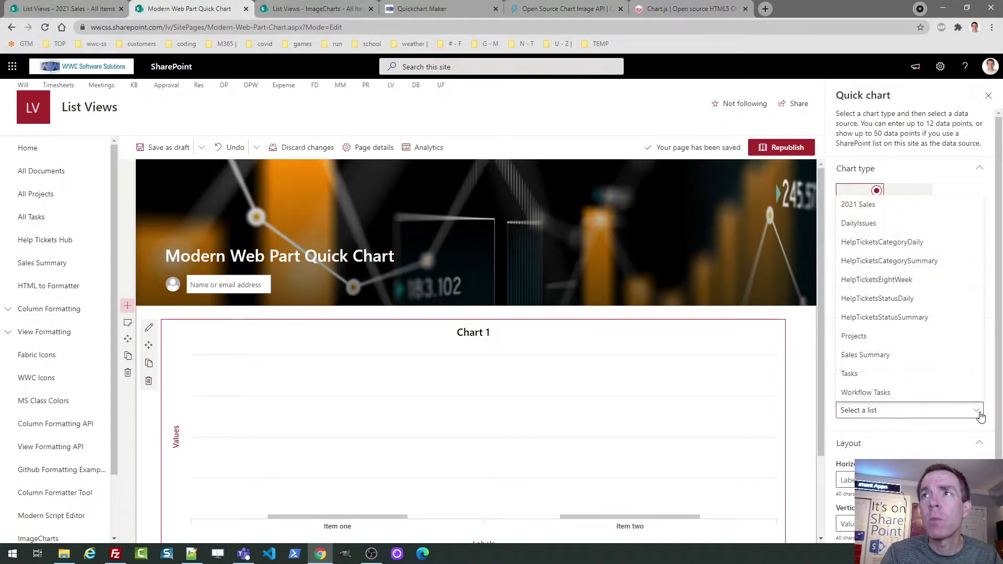
{"action": "left_click", "coordinate": [919, 204]}
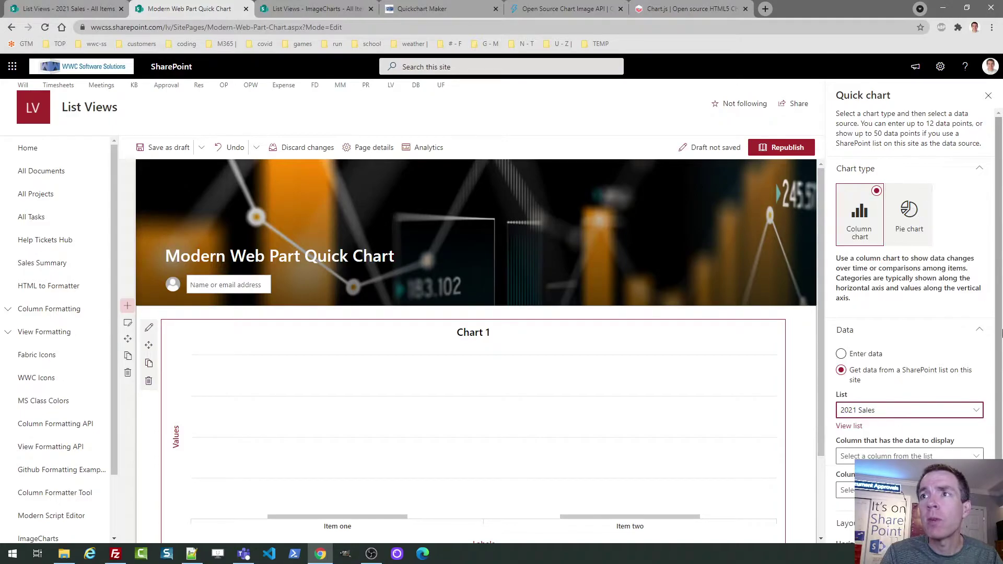
{"action": "left_click_drag", "start_coordinate": [999, 348], "coordinate": [1000, 417]}
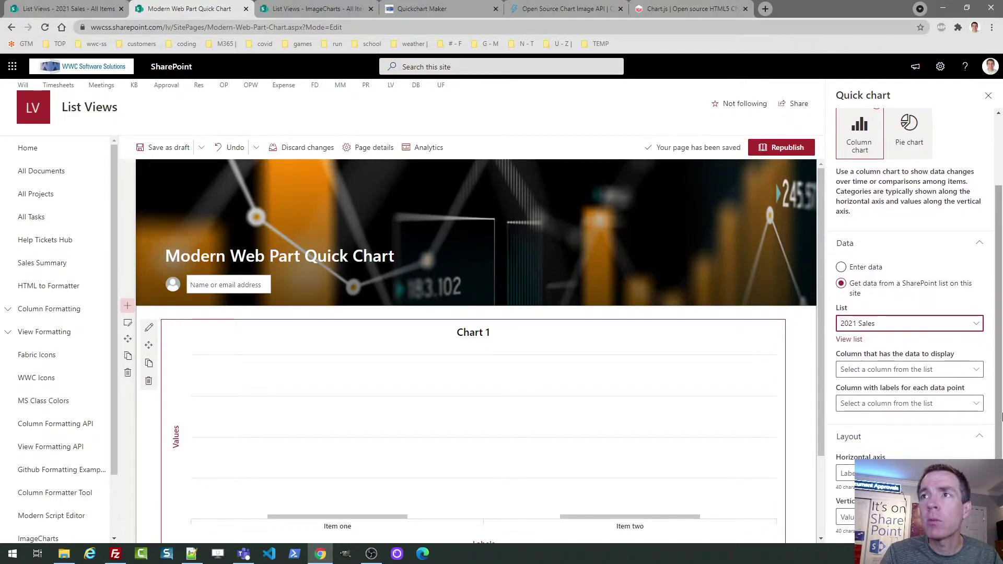
{"action": "left_click", "coordinate": [972, 378]}
{"action": "left_click", "coordinate": [906, 390]}
{"action": "left_click", "coordinate": [972, 407]}
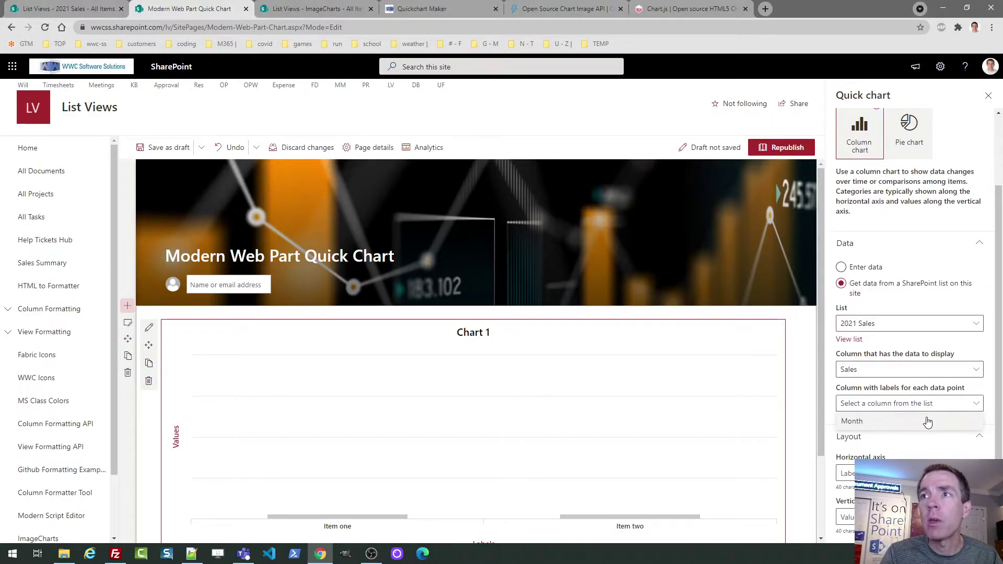
{"action": "left_click", "coordinate": [927, 421]}
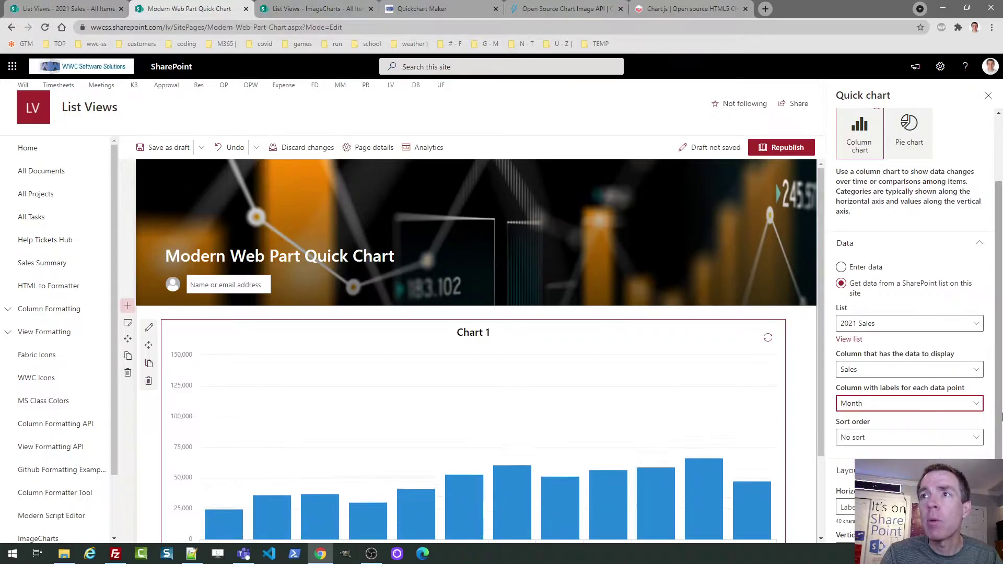
{"action": "scroll", "coordinate": [1001, 374], "scroll_direction": "down", "scroll_amount": 1}
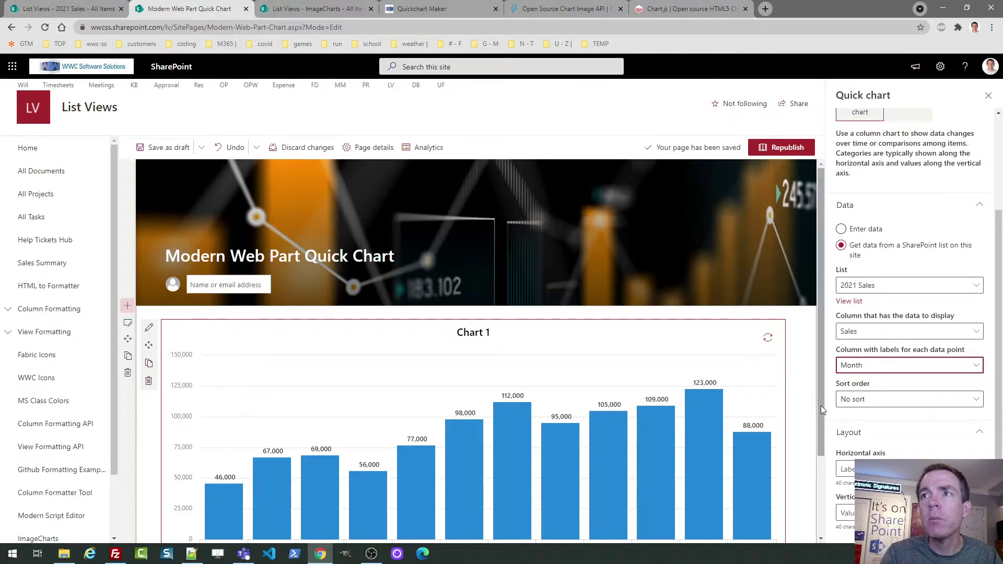
{"action": "left_click_drag", "start_coordinate": [822, 410], "coordinate": [822, 453]}
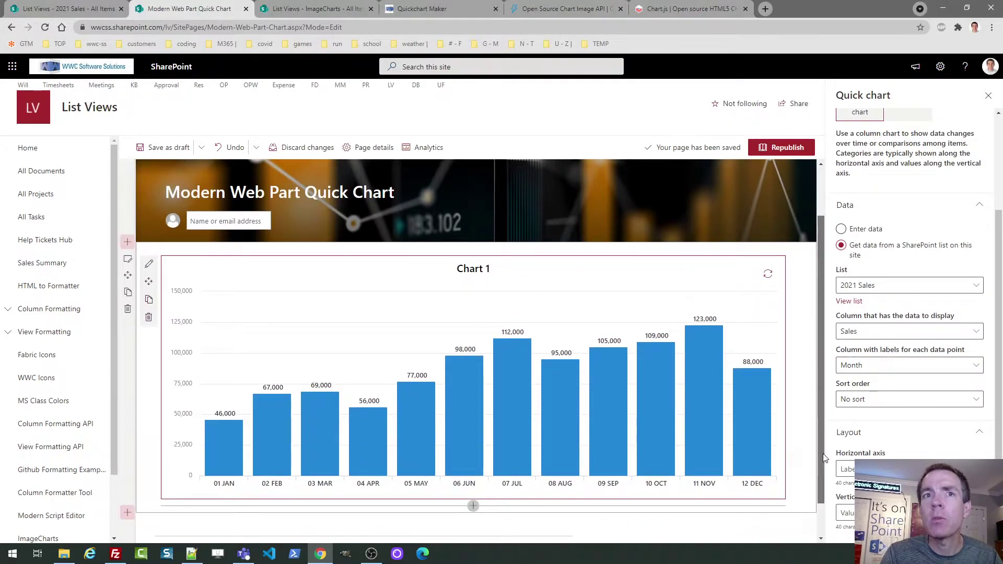
Step: Sort Chart 1 by Ascending label, close its pane, and open the web part picker below it
{"action": "left_click", "coordinate": [956, 399]}
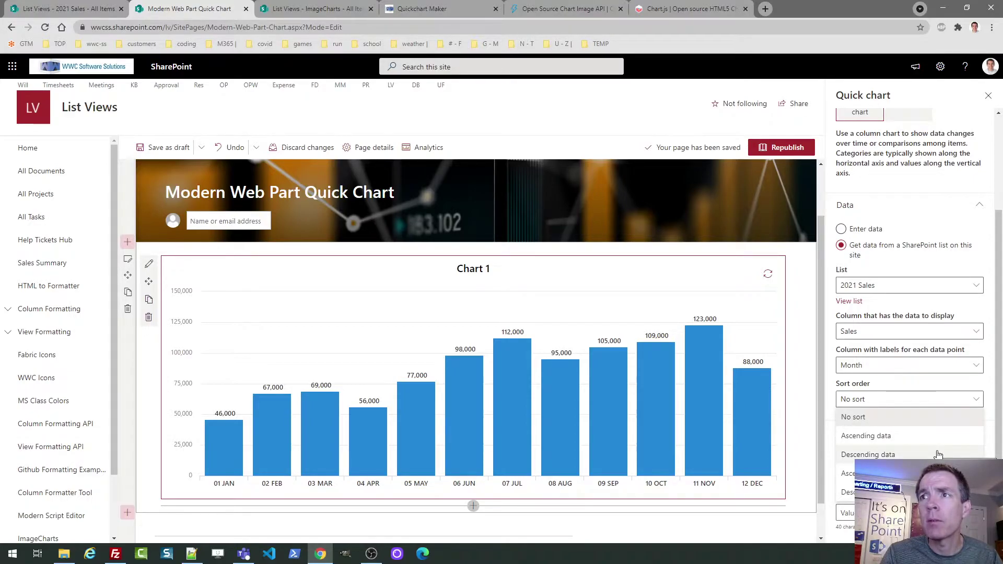
{"action": "left_click", "coordinate": [936, 473]}
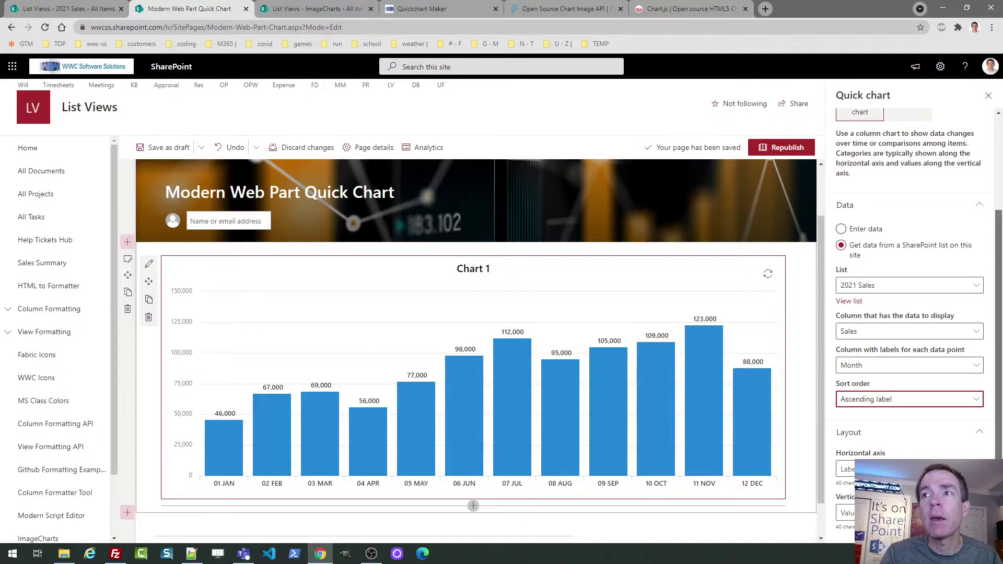
{"action": "scroll", "coordinate": [1001, 379], "scroll_direction": "up", "scroll_amount": 3}
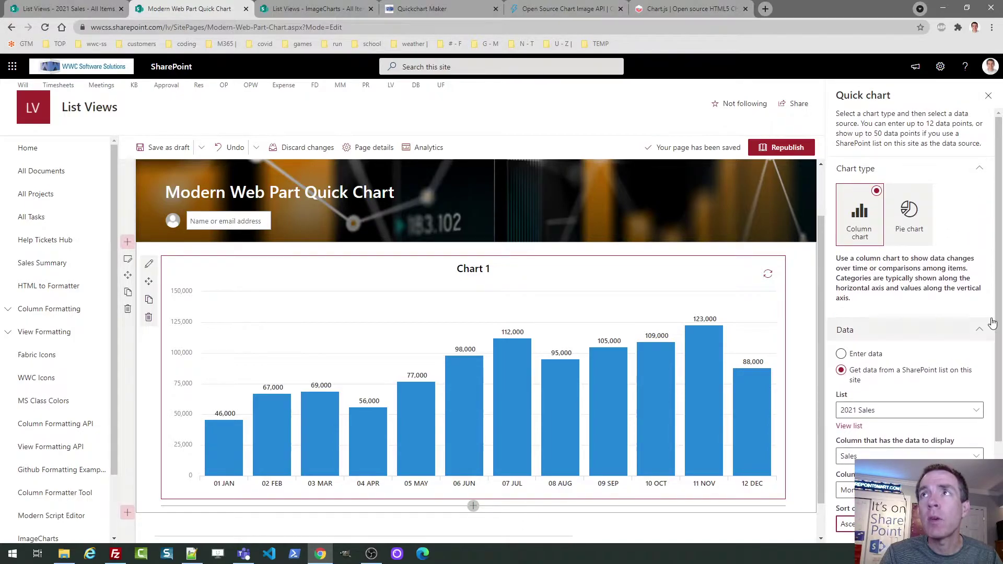
{"action": "left_click", "coordinate": [988, 96]}
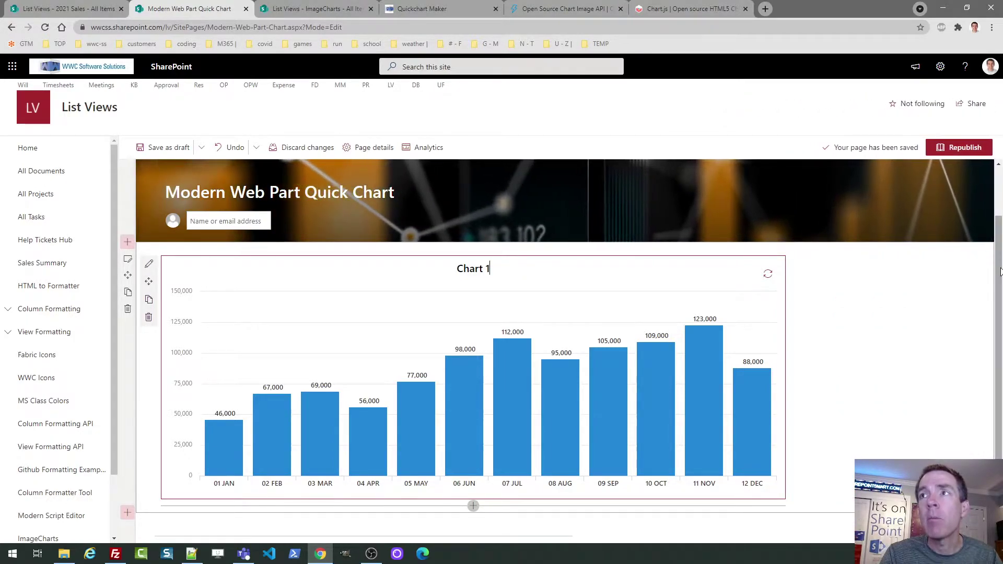
{"action": "scroll", "coordinate": [982, 313], "scroll_direction": "down", "scroll_amount": 1}
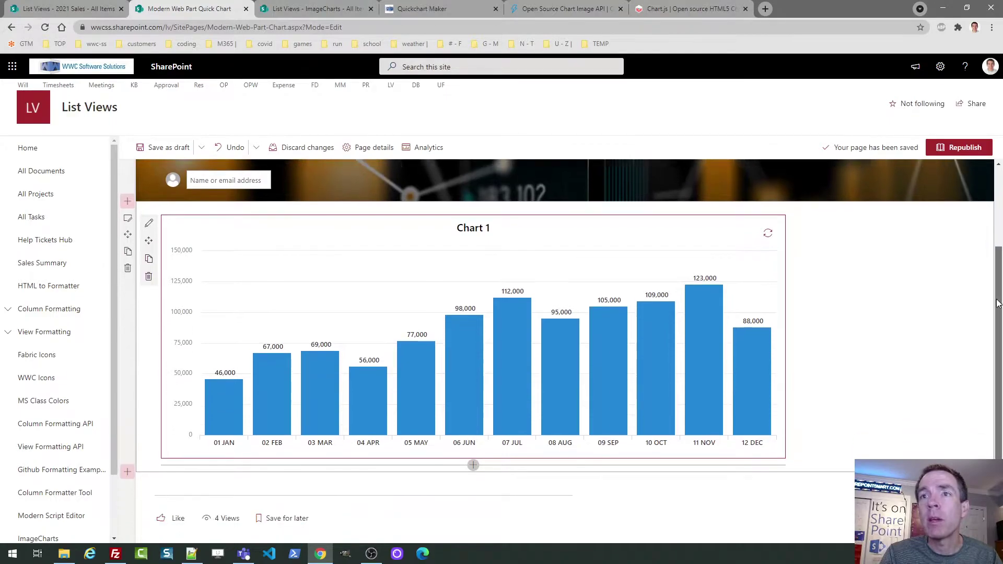
{"action": "left_click", "coordinate": [472, 466]}
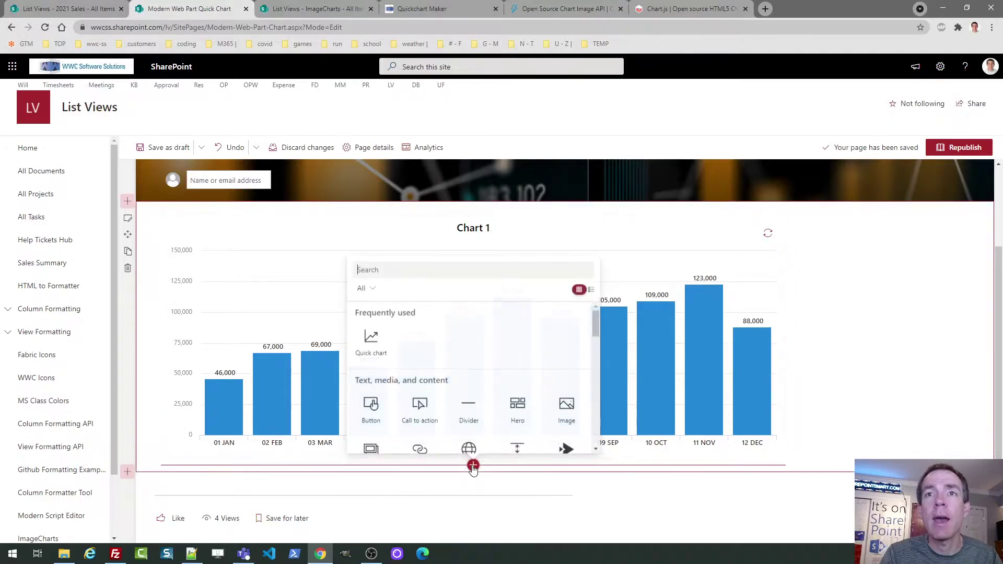
Step: Insert a second Quick chart below Chart 1, title it 'Chart 2', and set it to Pie chart
{"action": "left_click", "coordinate": [371, 343]}
{"action": "left_click", "coordinate": [496, 485]}
{"action": "type", "text": "Chart 2"}
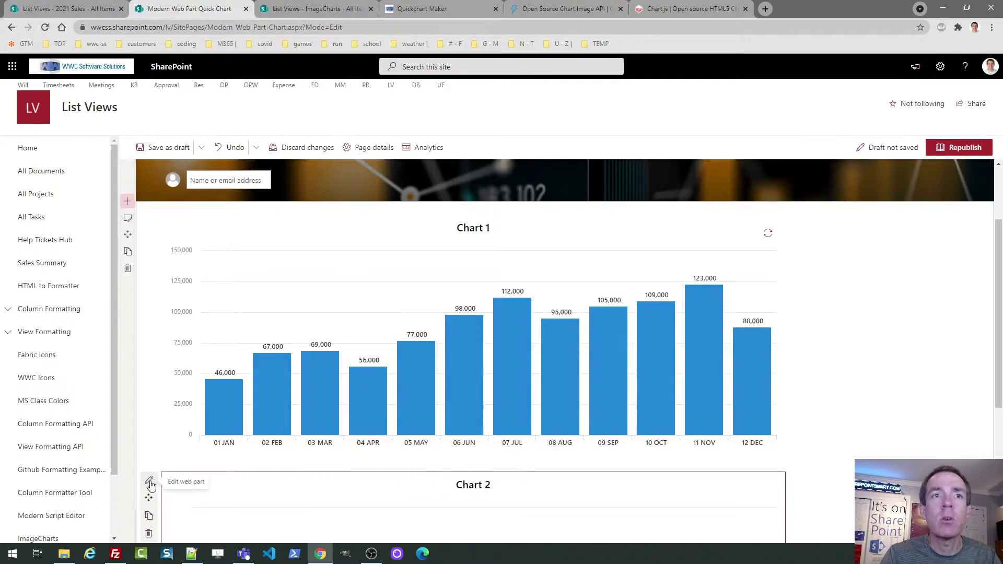
{"action": "left_click", "coordinate": [149, 480]}
{"action": "left_click", "coordinate": [903, 236]}
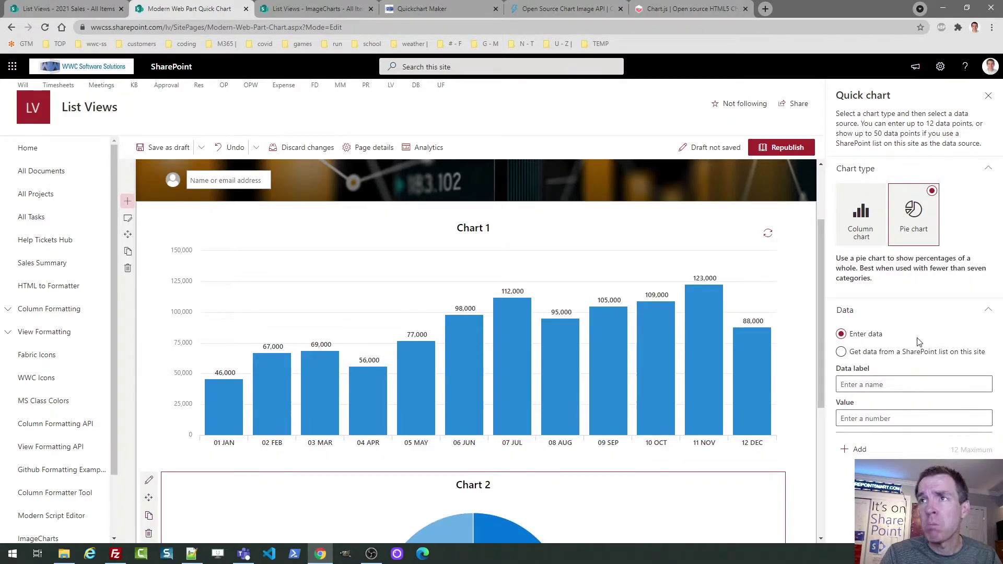
Step: Feed Chart 2 from the 2021 Sales list, using Sales as values and Month as labels
{"action": "left_click", "coordinate": [851, 354]}
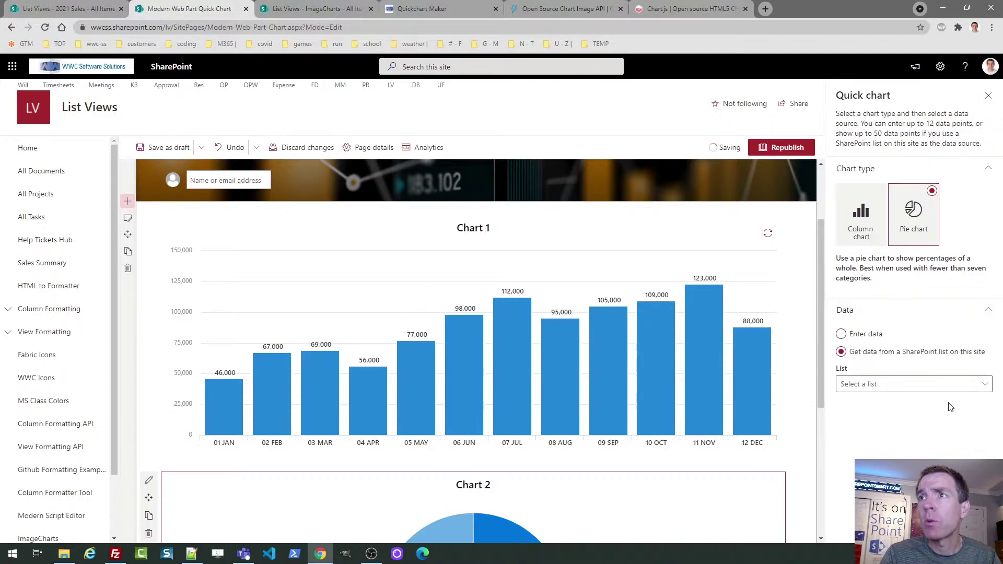
{"action": "left_click", "coordinate": [952, 389]}
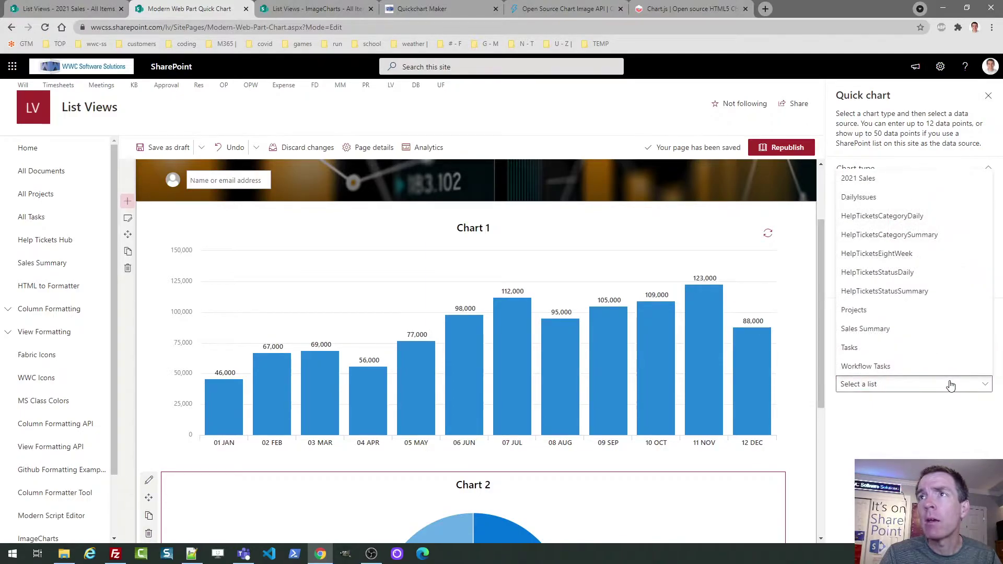
{"action": "left_click", "coordinate": [889, 179]}
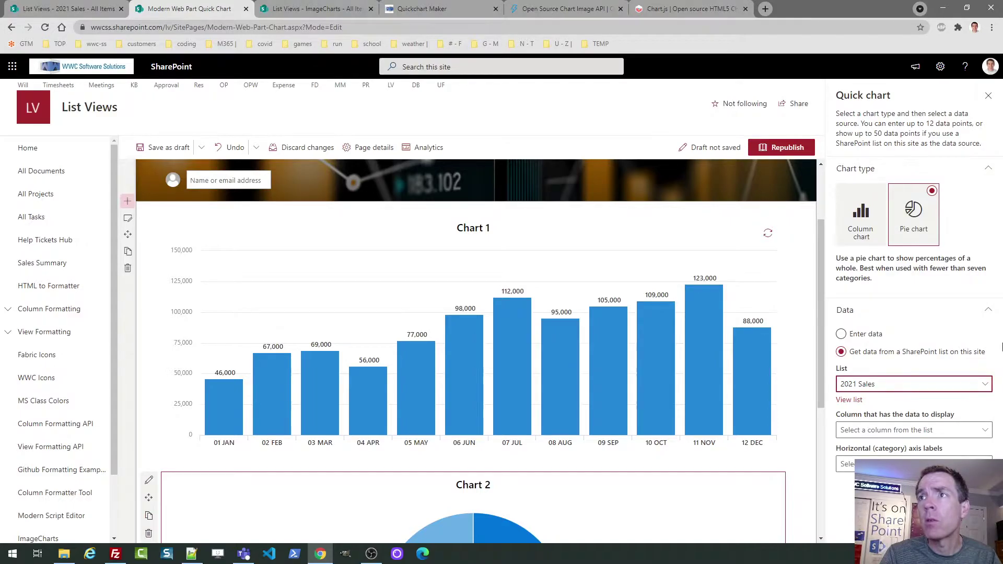
{"action": "left_click", "coordinate": [971, 430]}
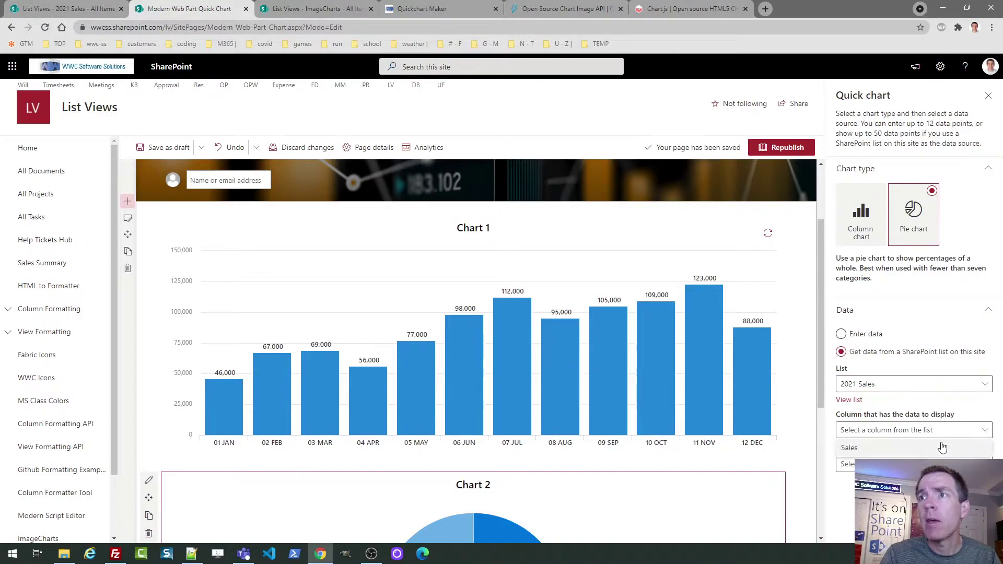
{"action": "left_click", "coordinate": [931, 448]}
{"action": "left_click", "coordinate": [919, 464]}
{"action": "left_click", "coordinate": [909, 430]}
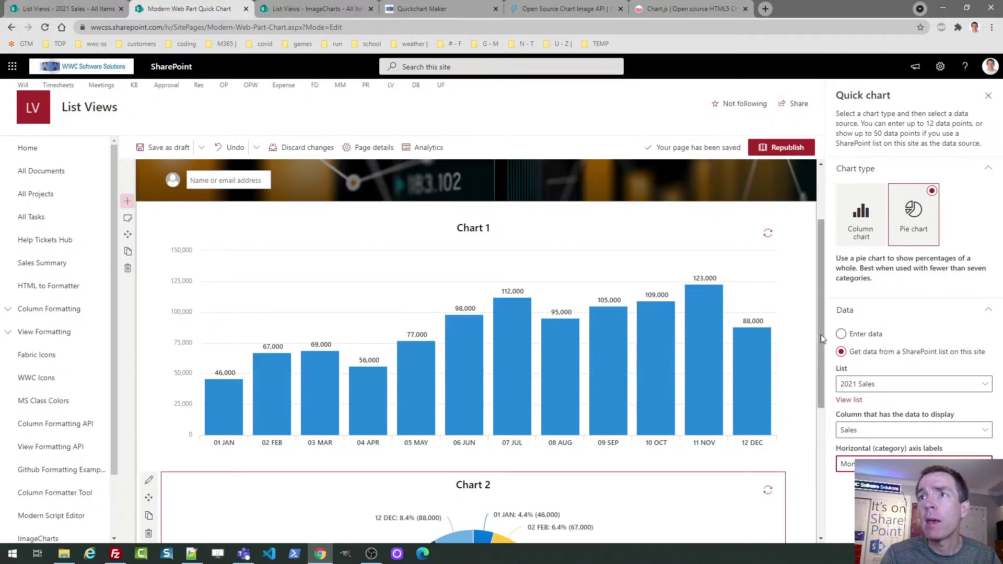
{"action": "scroll", "coordinate": [826, 363], "scroll_direction": "down", "scroll_amount": 1}
{"action": "scroll", "coordinate": [825, 363], "scroll_direction": "down", "scroll_amount": 3}
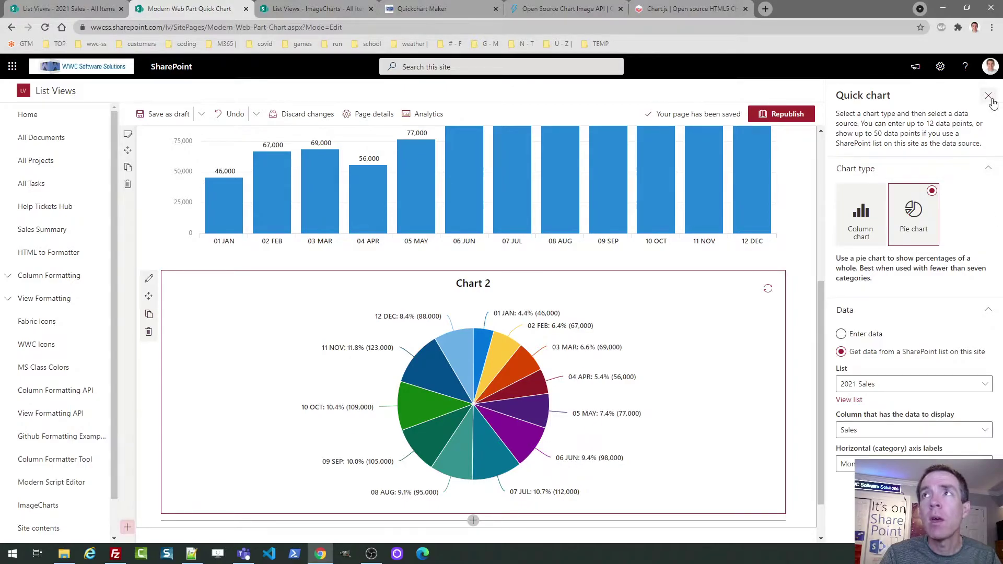
{"action": "left_click", "coordinate": [989, 97]}
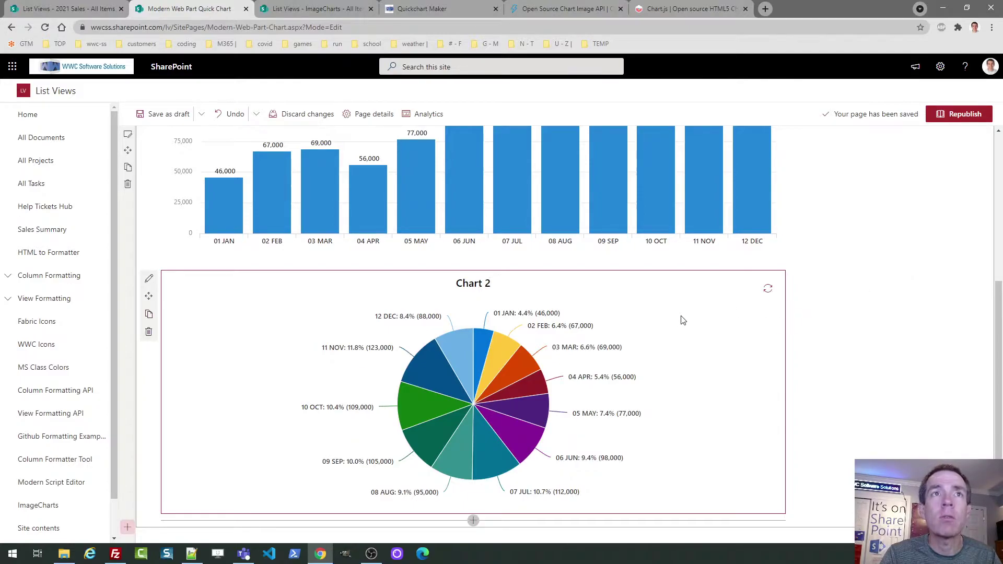
Step: Republish the page and scroll through Chart 1's columns and Chart 2's pie
{"action": "left_click", "coordinate": [959, 114]}
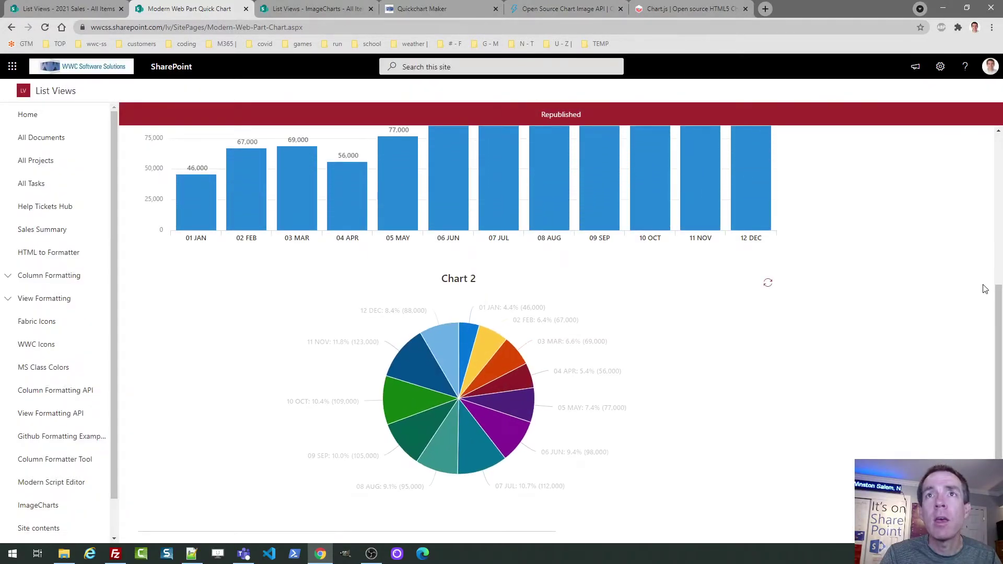
{"action": "scroll", "coordinate": [1001, 274], "scroll_direction": "up", "scroll_amount": 2}
{"action": "left_click_drag", "start_coordinate": [1000, 275], "coordinate": [999, 327]}
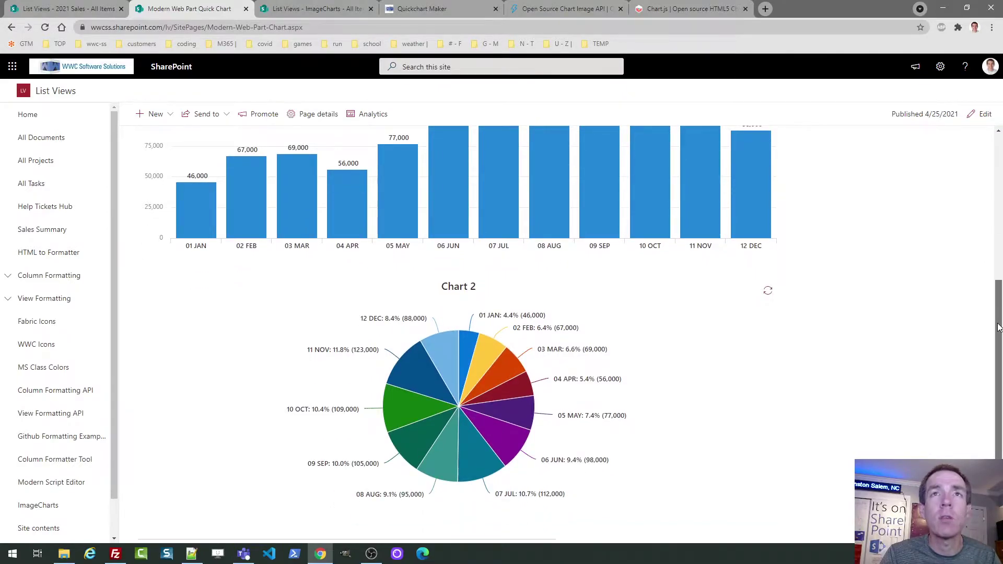
{"action": "left_click_drag", "start_coordinate": [998, 328], "coordinate": [1001, 260]}
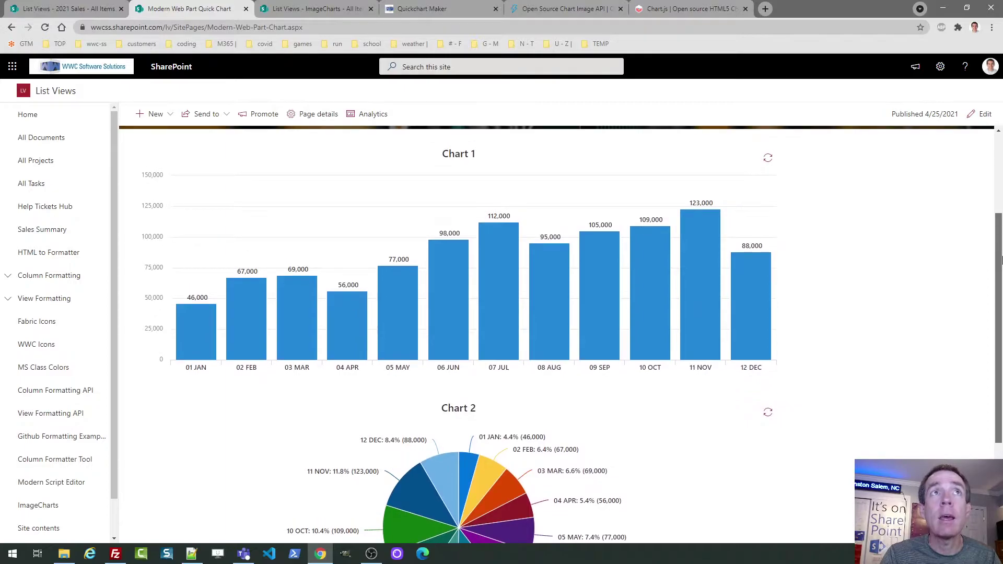
Step: Look over the 2021 Sales list, then the ImageCharts list with its Dataset1 numbers
{"action": "left_click", "coordinate": [79, 14]}
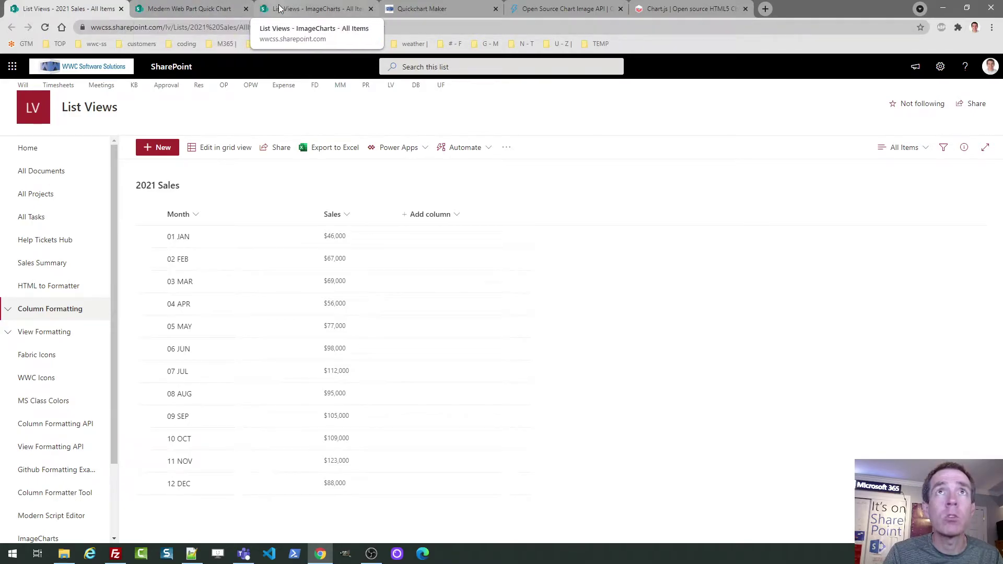
{"action": "left_click", "coordinate": [308, 10]}
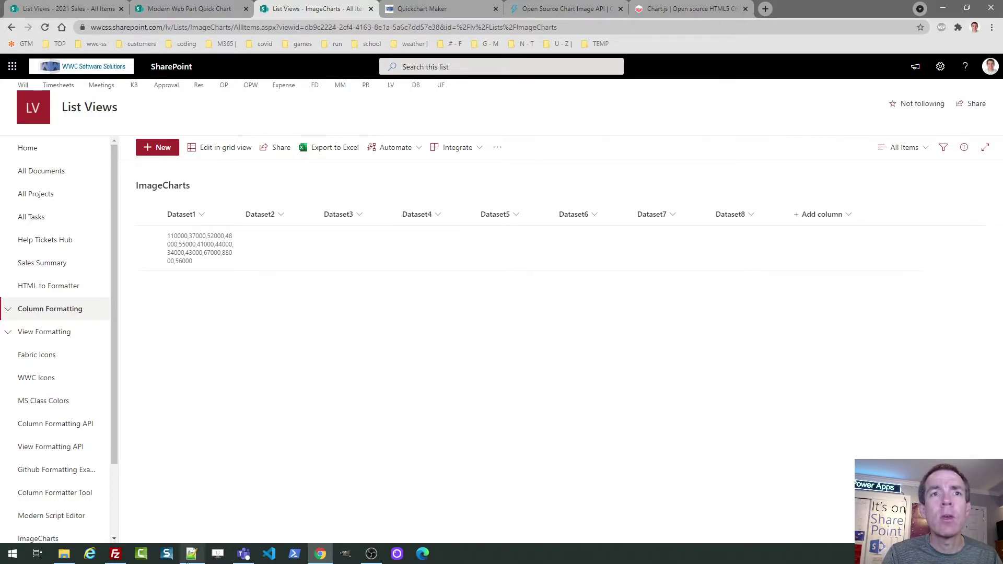
Step: In Notepad++, read through bar.json and its quickchart.io image URL, then switch to column.json
{"action": "mouse_move", "coordinate": [192, 553]}
{"action": "left_click", "coordinate": [191, 504]}
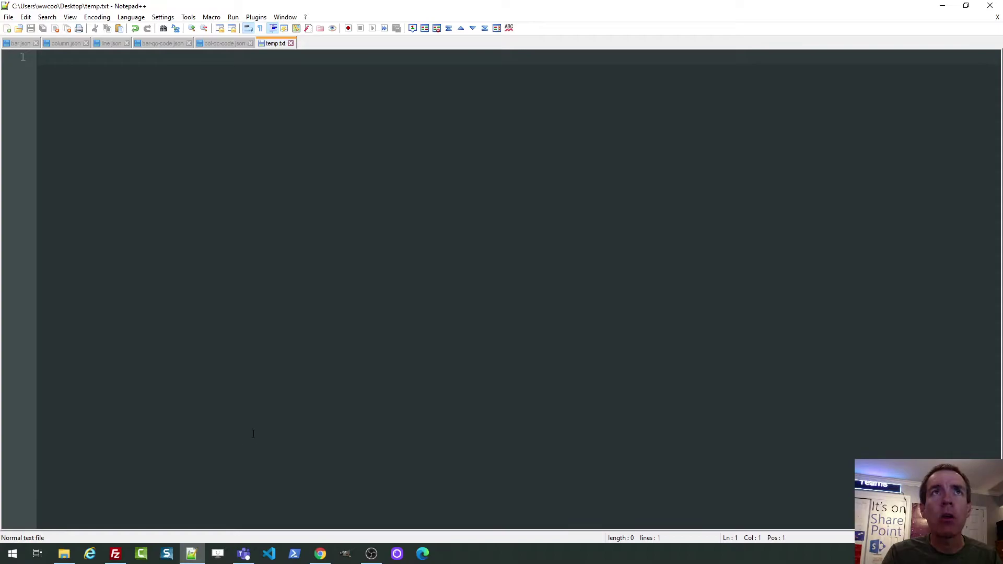
{"action": "left_click", "coordinate": [18, 44]}
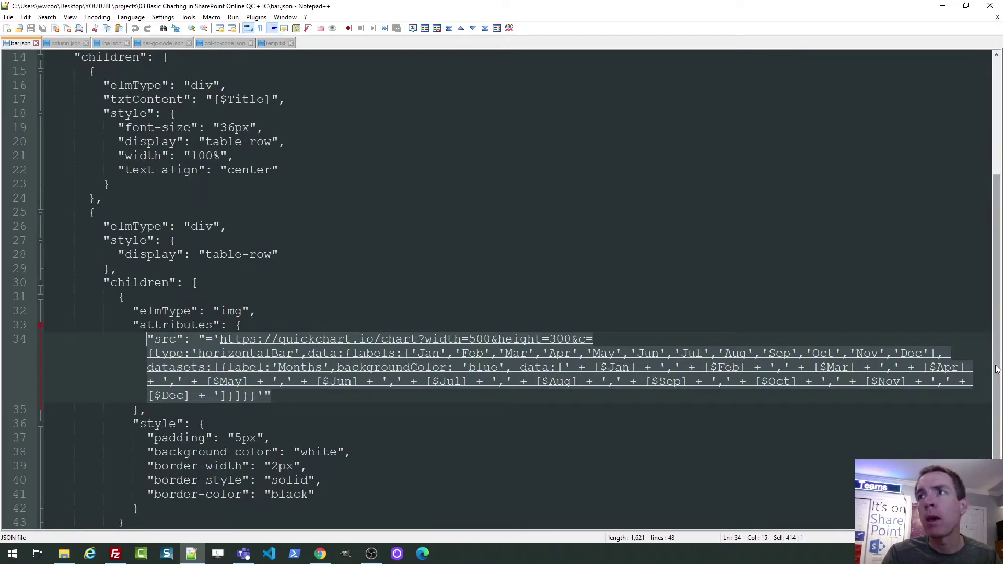
{"action": "left_click_drag", "start_coordinate": [996, 368], "coordinate": [1000, 272]}
{"action": "left_click", "coordinate": [619, 294]}
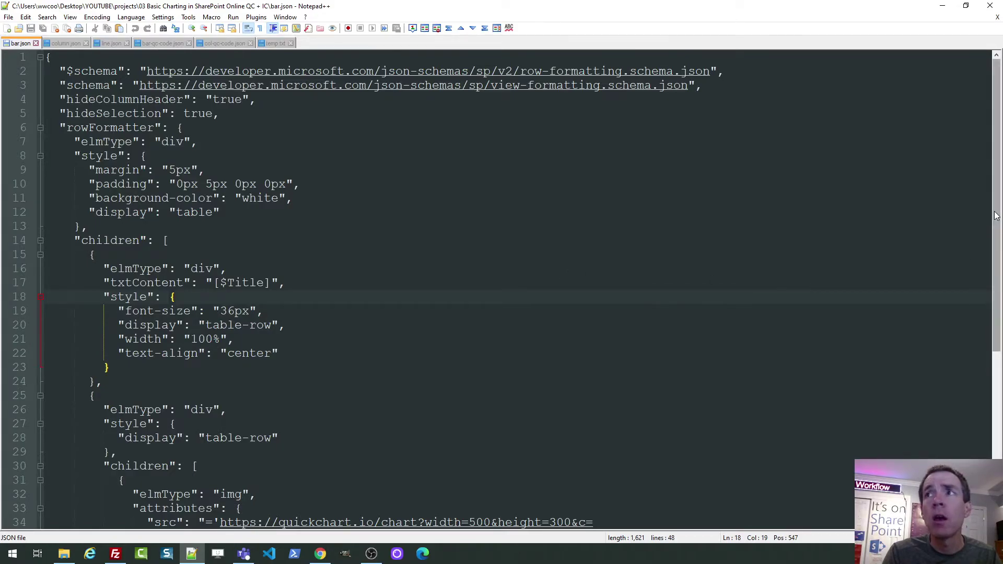
{"action": "left_click_drag", "start_coordinate": [995, 216], "coordinate": [995, 264]}
{"action": "scroll", "coordinate": [597, 297], "scroll_direction": "down", "scroll_amount": 3}
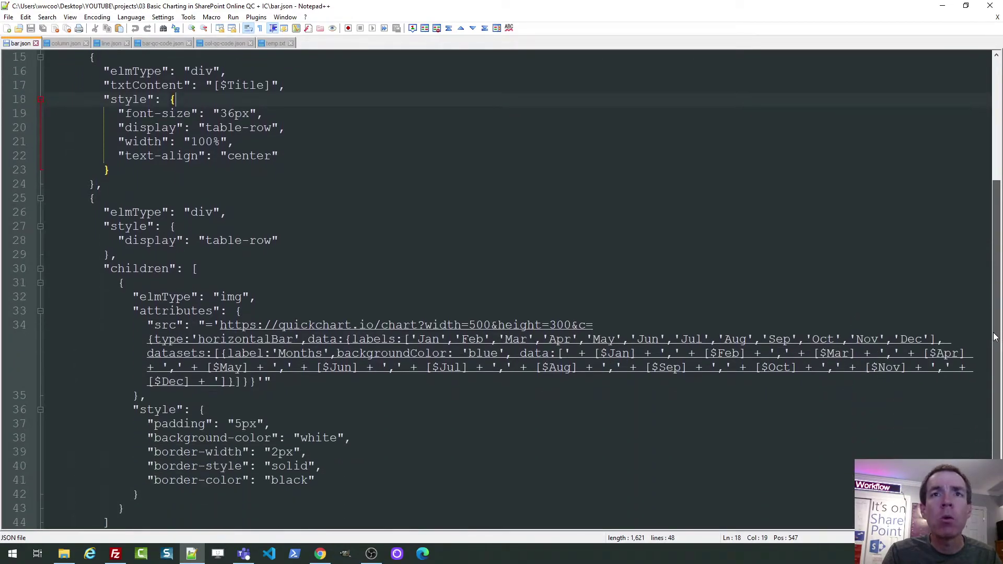
{"action": "left_click", "coordinate": [61, 44]}
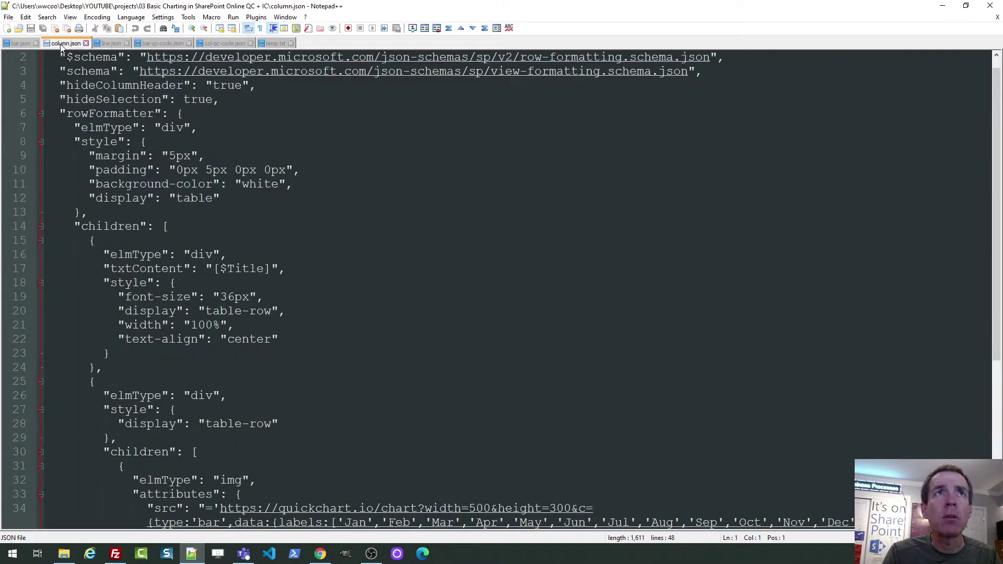
Step: Review line.json and select the full bar chart QuickChart URL in bar-qc-code.json
{"action": "left_click", "coordinate": [107, 44]}
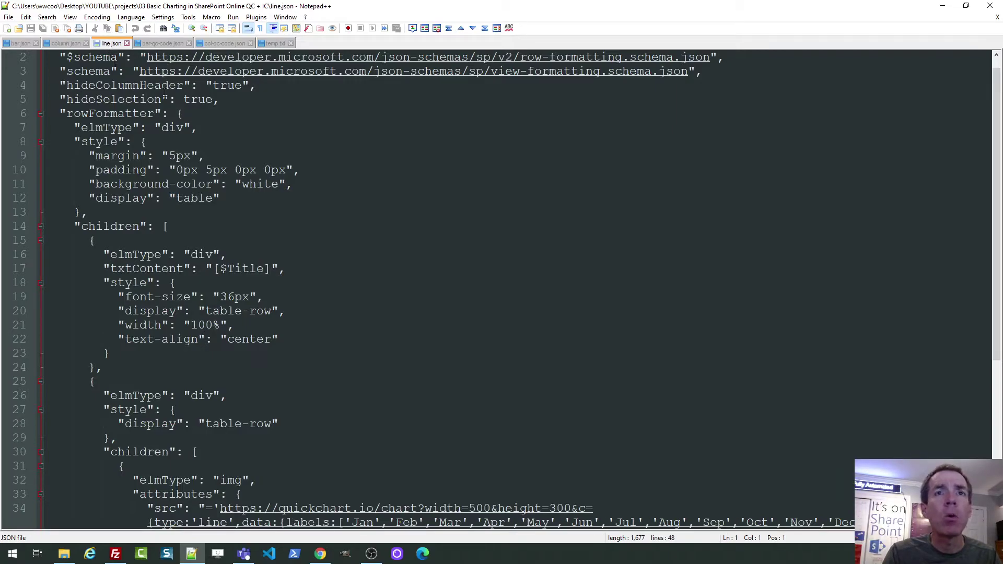
{"action": "left_click", "coordinate": [161, 43]}
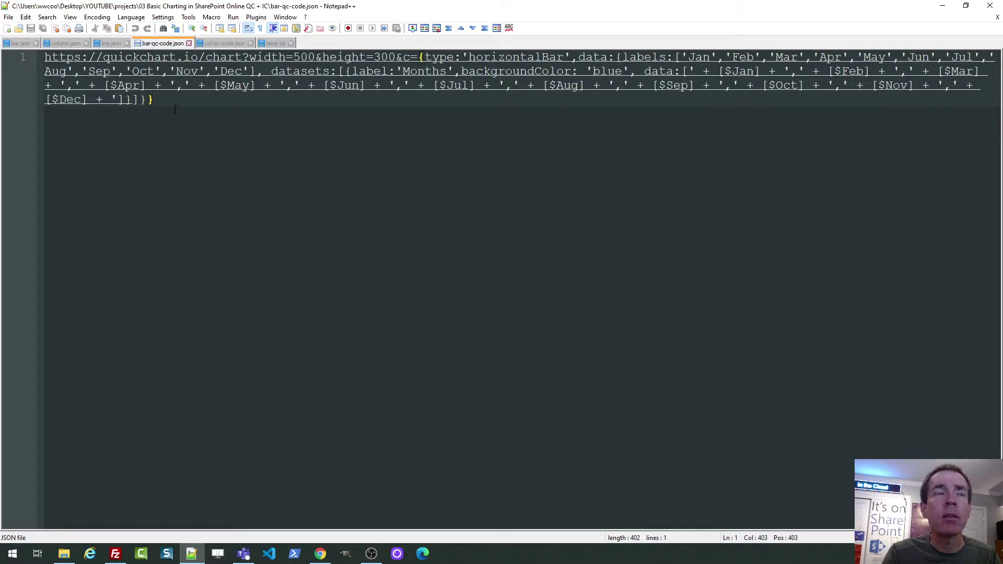
{"action": "left_click_drag", "start_coordinate": [169, 104], "coordinate": [48, 59]}
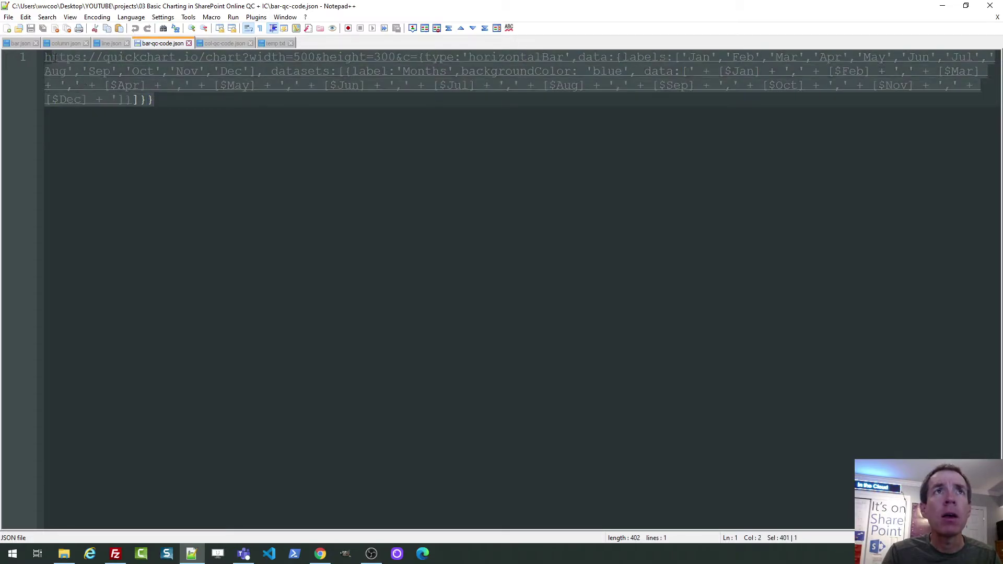
{"action": "left_click", "coordinate": [218, 103]}
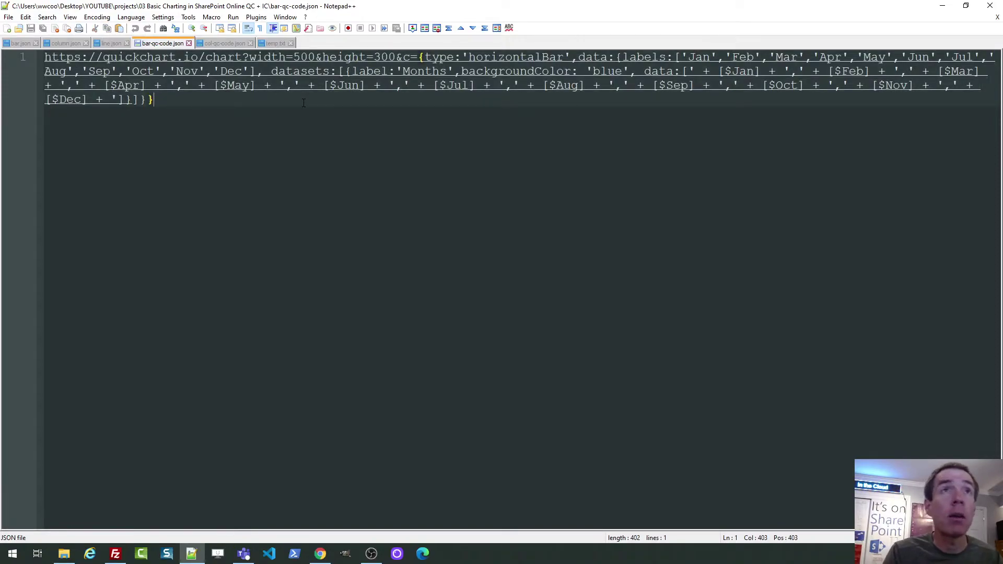
{"action": "key", "text": "ctrl+a"}
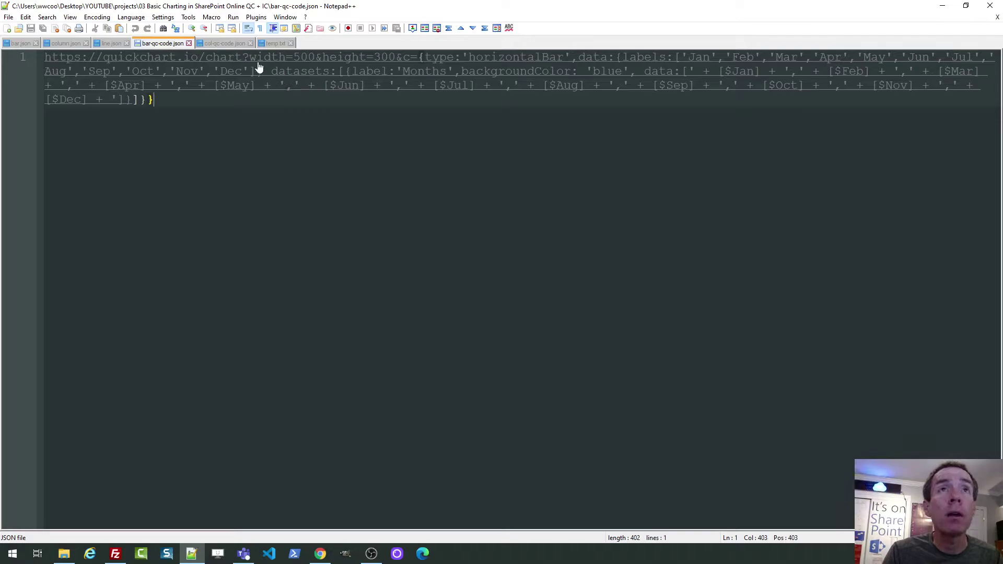
{"action": "key", "text": "Right"}
Step: Inspect the column chart URL in col-qc-code.json, then switch to the empty temp.txt
{"action": "left_click", "coordinate": [225, 44]}
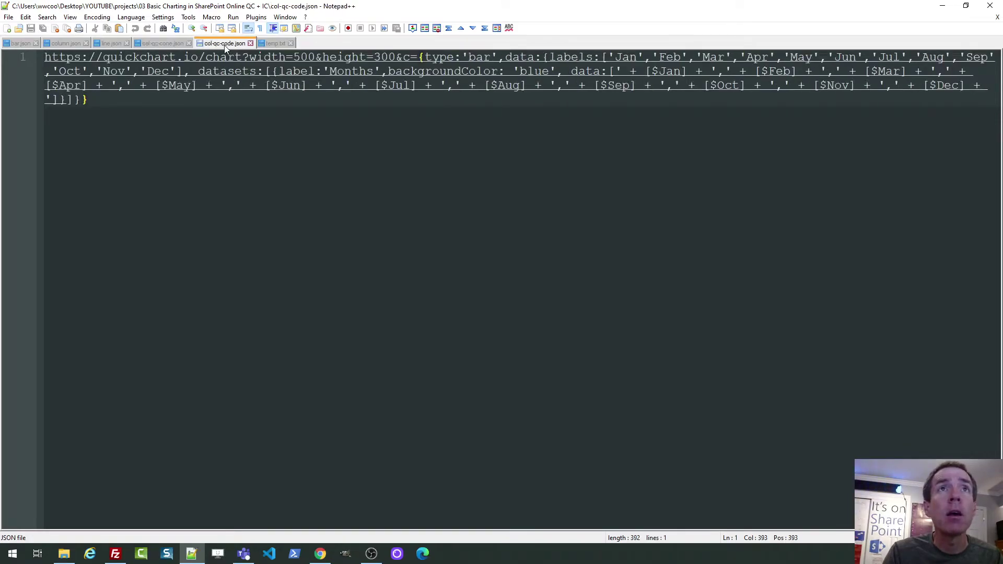
{"action": "key", "text": "ctrl+a"}
{"action": "key", "text": "Right"}
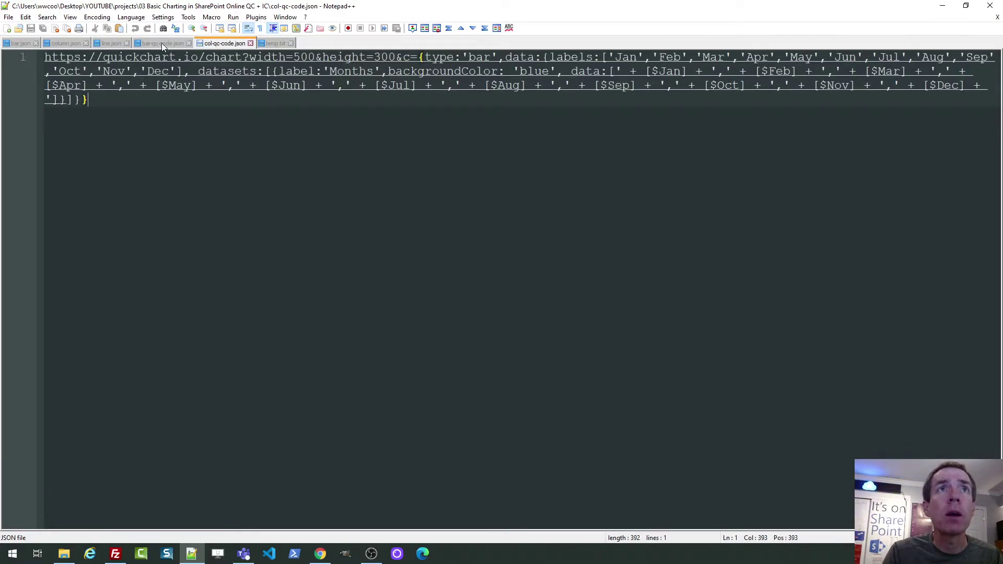
{"action": "left_click", "coordinate": [162, 43]}
{"action": "left_click", "coordinate": [217, 44]}
{"action": "key", "text": "ctrl+a"}
{"action": "key", "text": "Right"}
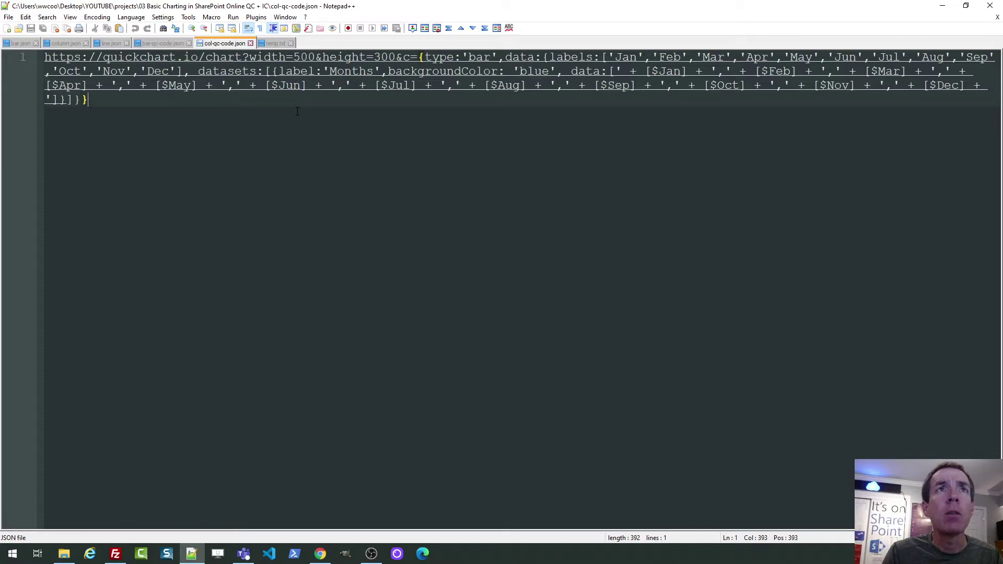
{"action": "left_click", "coordinate": [274, 43]}
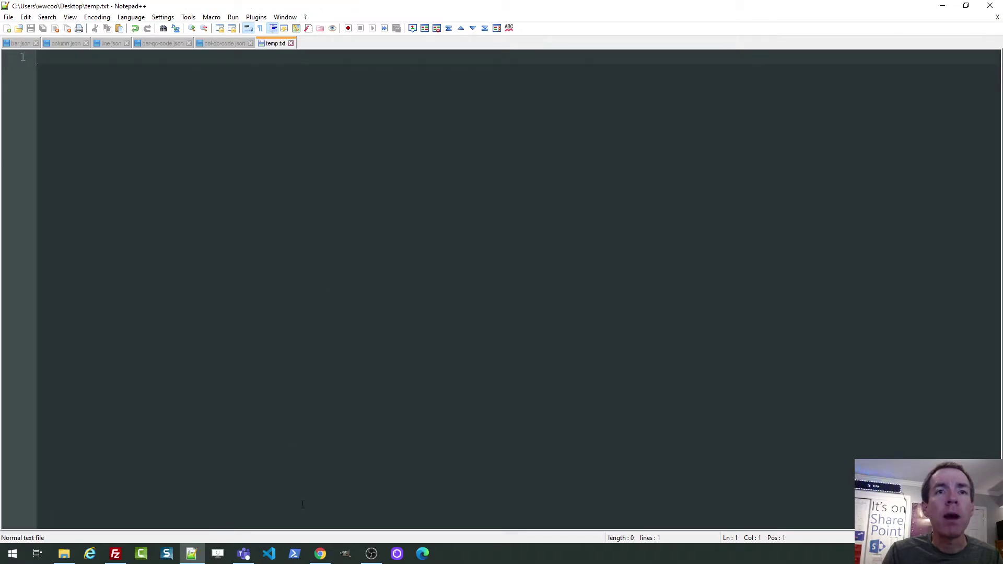
{"action": "mouse_move", "coordinate": [320, 557]}
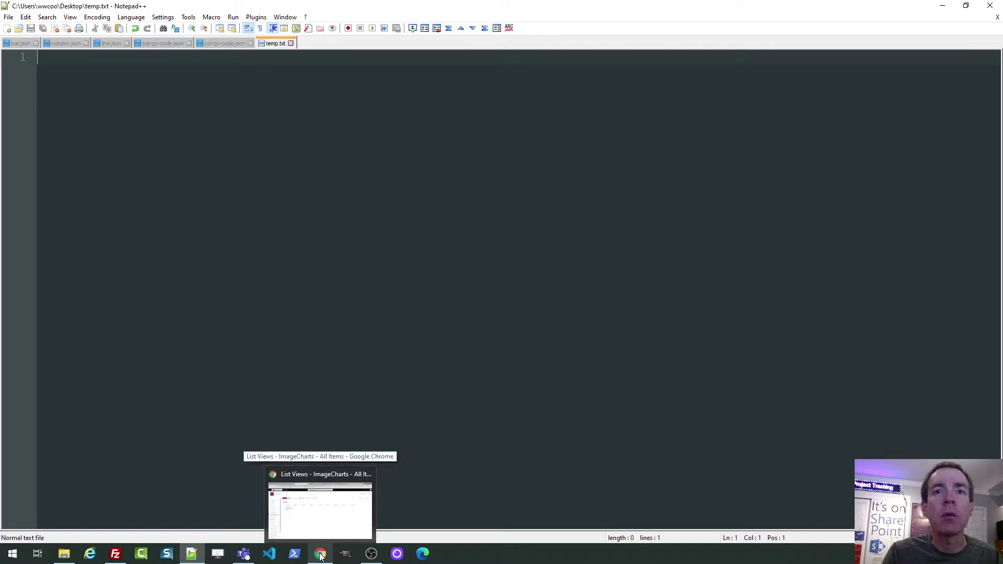
Step: Return to the ImageCharts list in Chrome and select its single Dataset1 item
{"action": "left_click", "coordinate": [322, 526]}
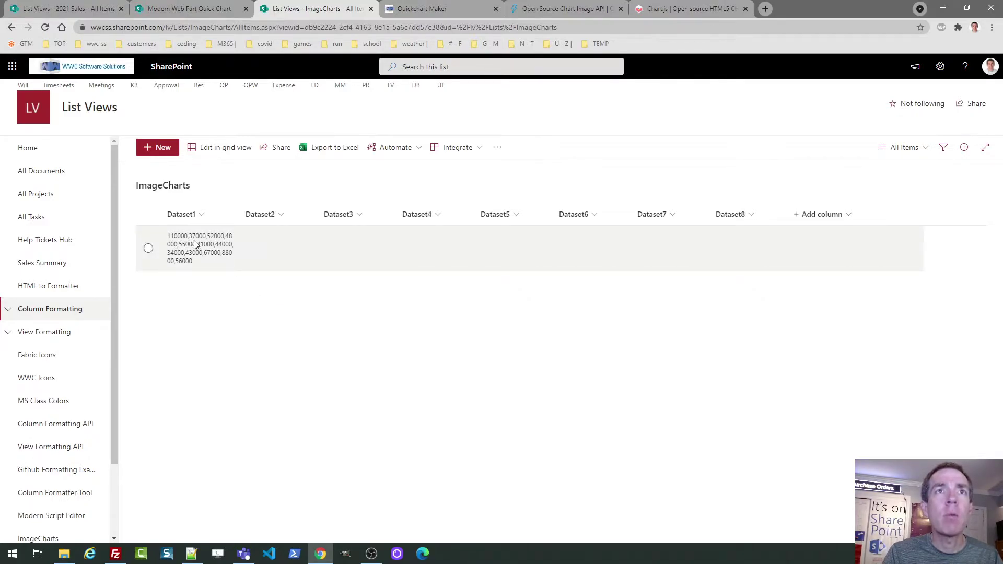
{"action": "left_click", "coordinate": [190, 261]}
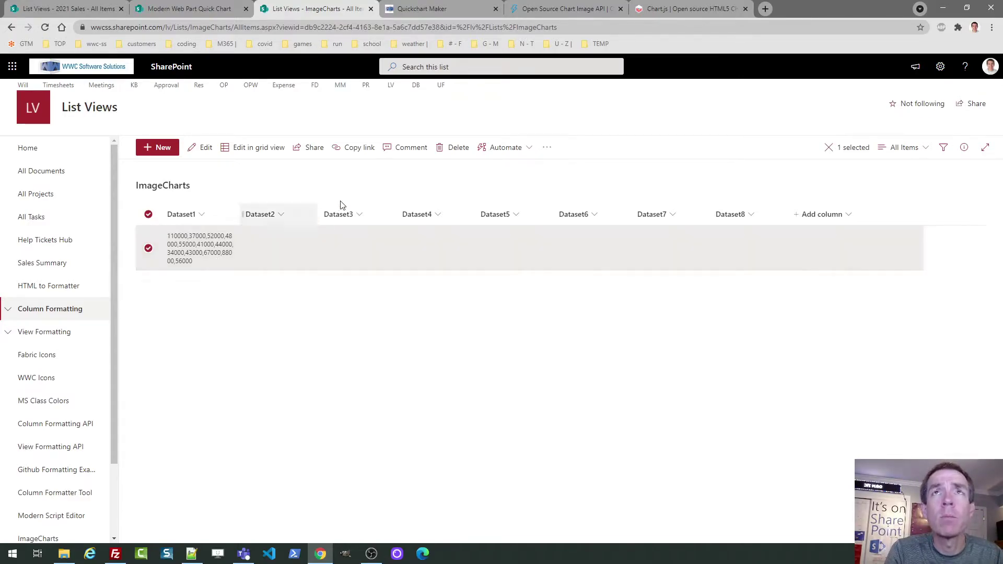
Step: In Quickchart Maker, set the horizontal bar chart's BG Colors to Blue
{"action": "left_click", "coordinate": [438, 13]}
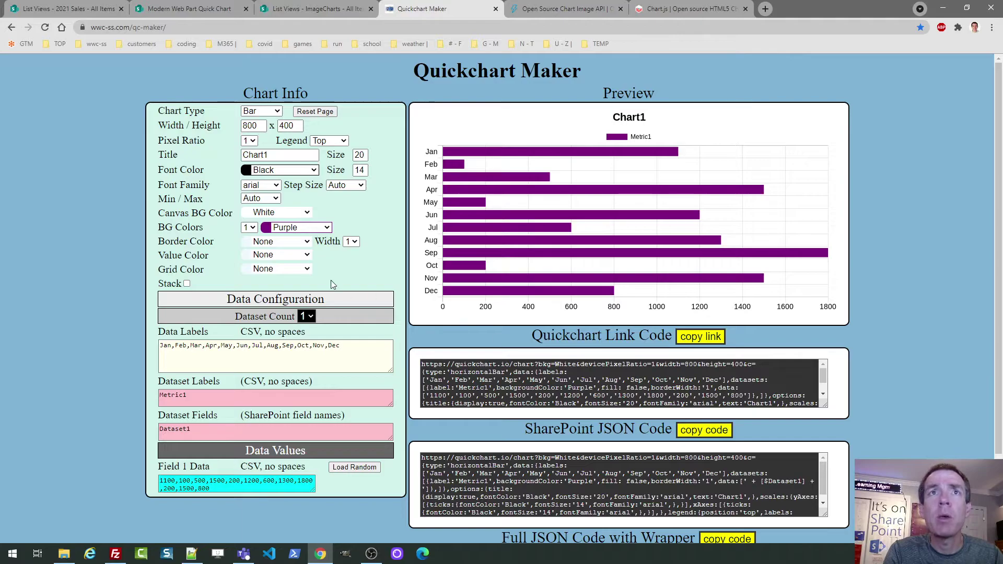
{"action": "left_click", "coordinate": [328, 228]}
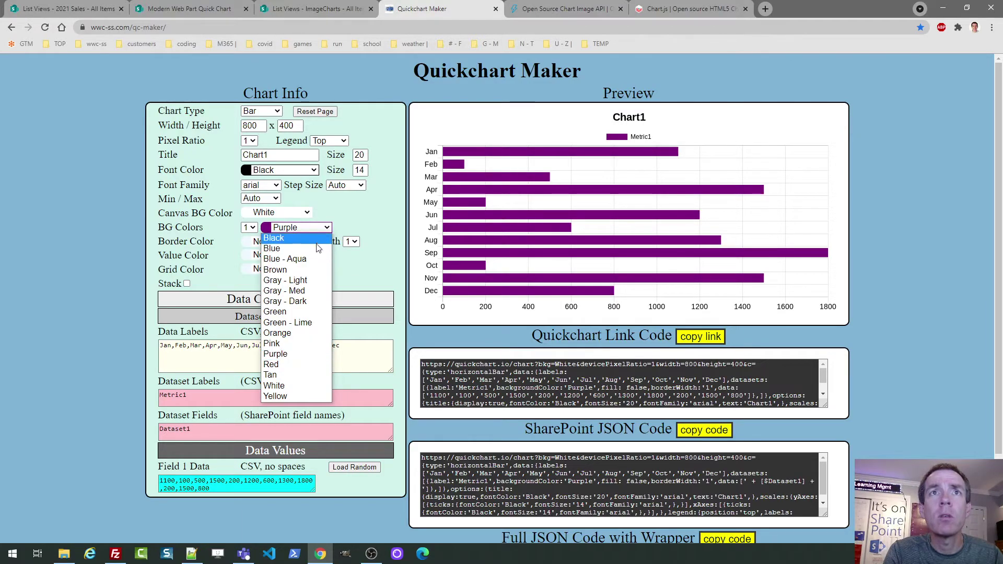
{"action": "left_click", "coordinate": [325, 249]}
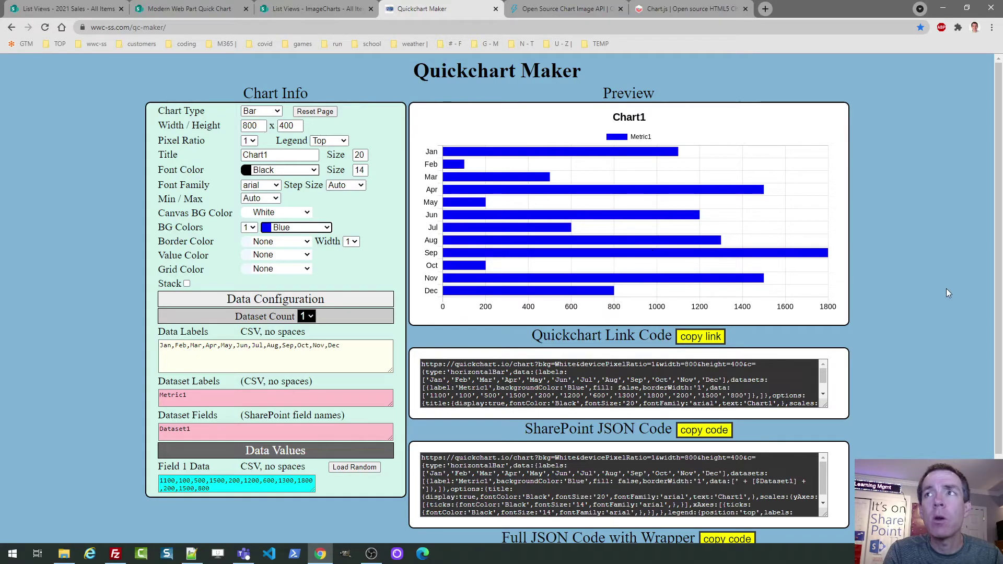
Step: Copy the Full JSON code with wrapper and the SharePoint JSON code
{"action": "left_click_drag", "start_coordinate": [1001, 282], "coordinate": [1000, 360]}
{"action": "left_click", "coordinate": [740, 465]}
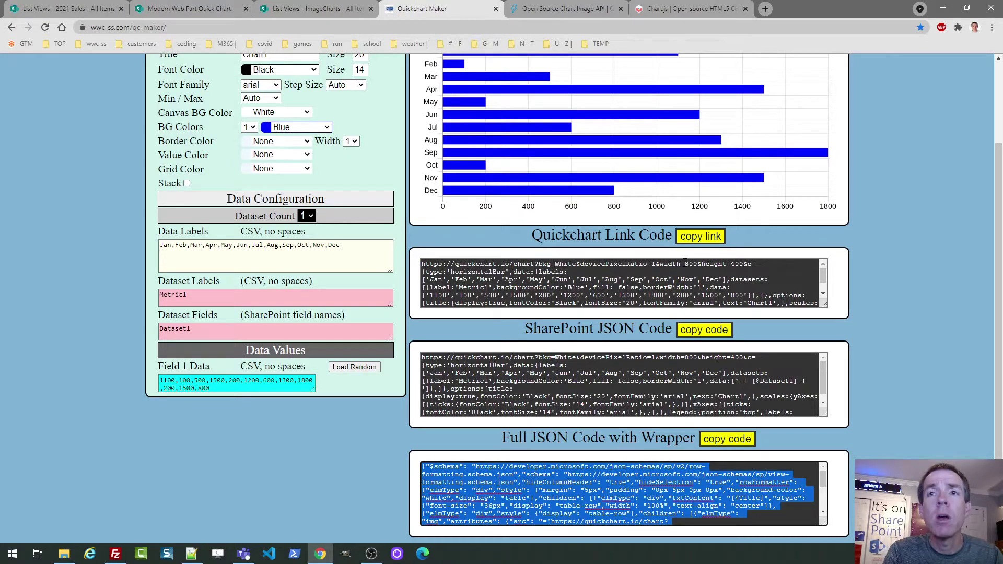
{"action": "left_click", "coordinate": [686, 325]}
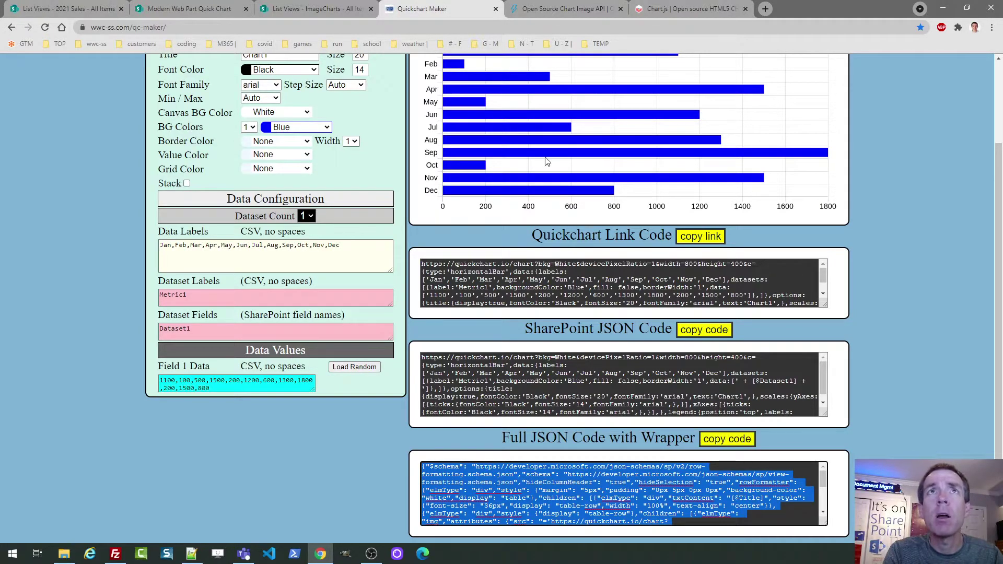
Step: Switch the SharePoint ImageCharts list to its TestBar view
{"action": "left_click", "coordinate": [309, 9]}
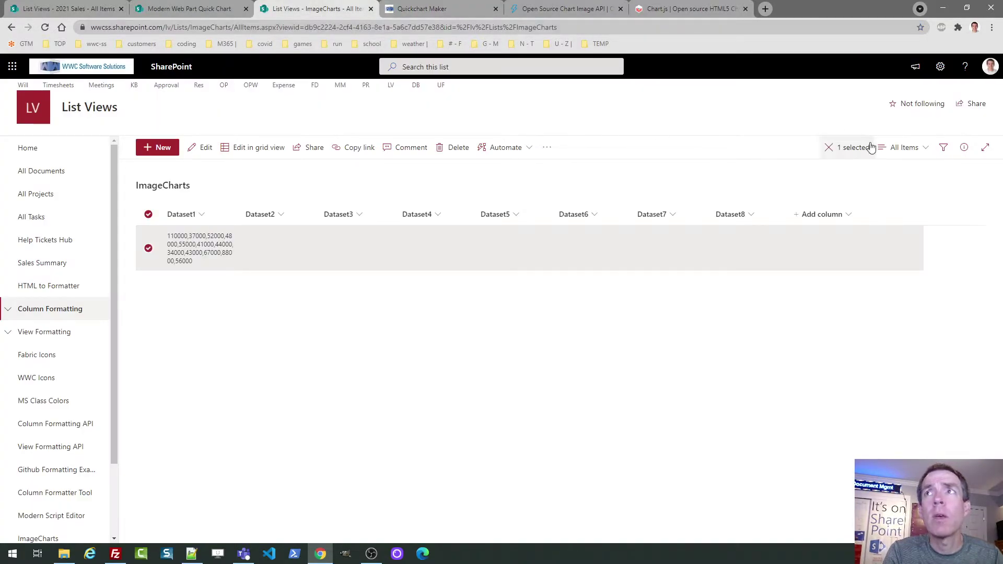
{"action": "left_click", "coordinate": [896, 148]}
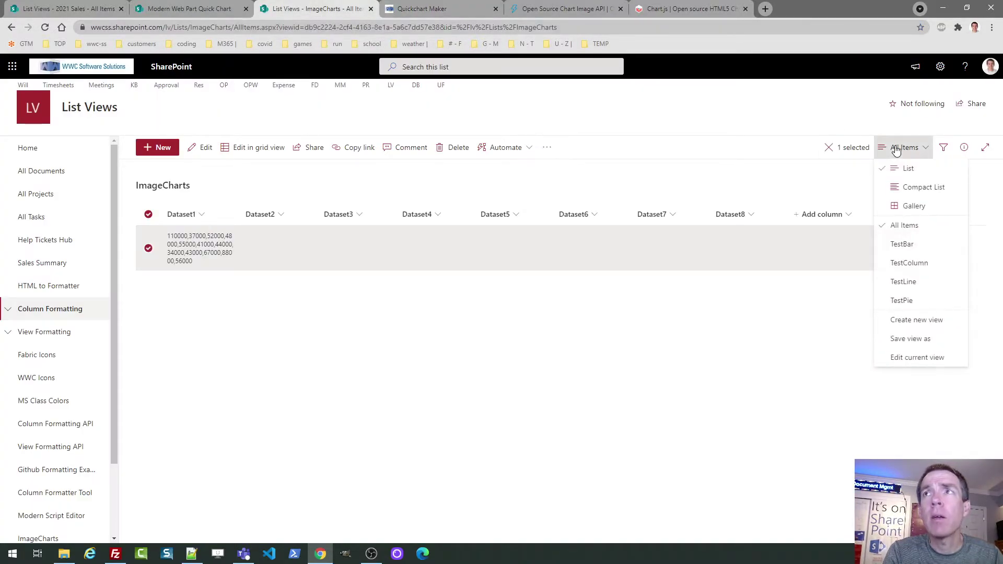
{"action": "left_click", "coordinate": [904, 244]}
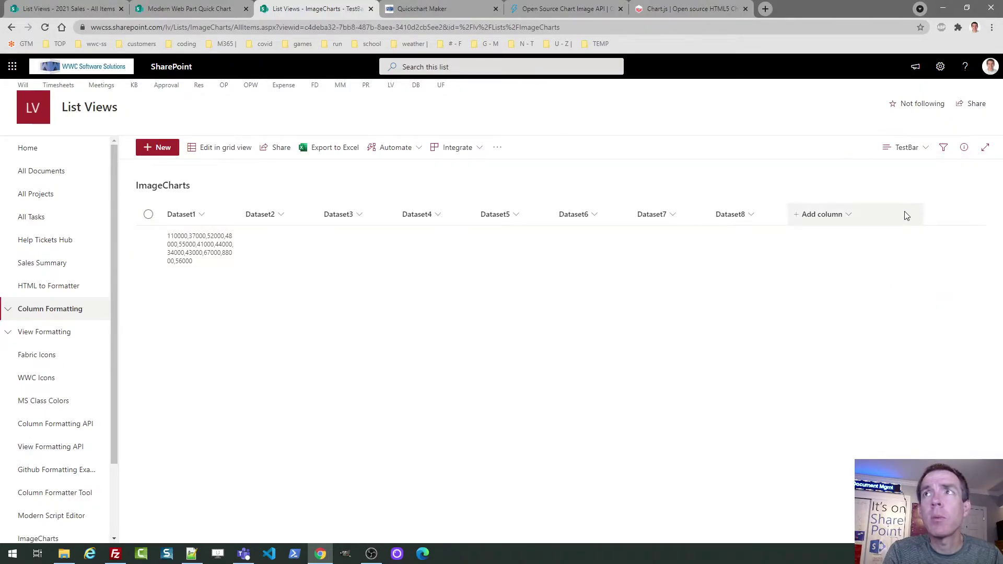
Step: Replace the TestBar view's formatting JSON in Advanced mode with the copied chart code and save
{"action": "left_click", "coordinate": [906, 150]}
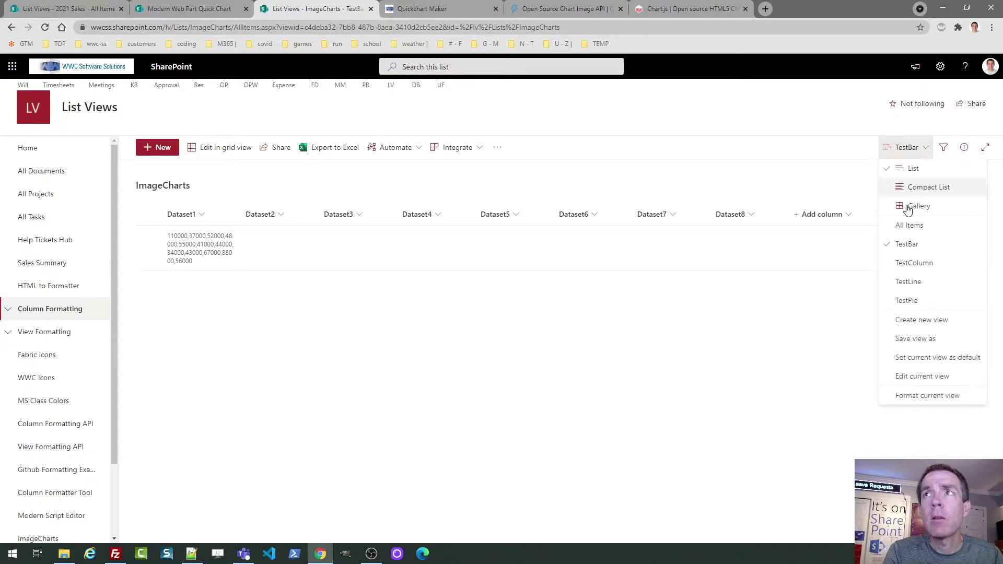
{"action": "left_click", "coordinate": [908, 396]}
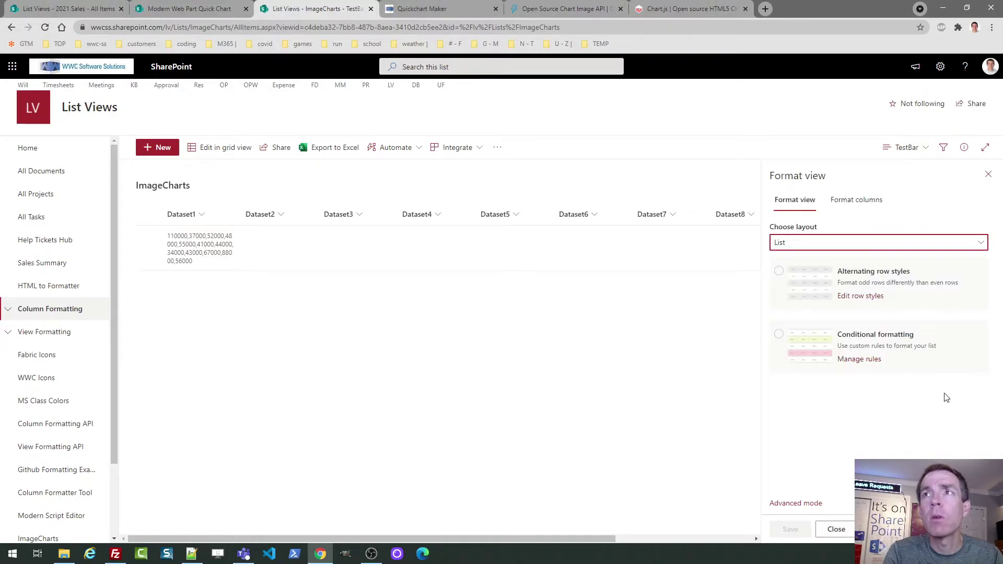
{"action": "left_click", "coordinate": [828, 505]}
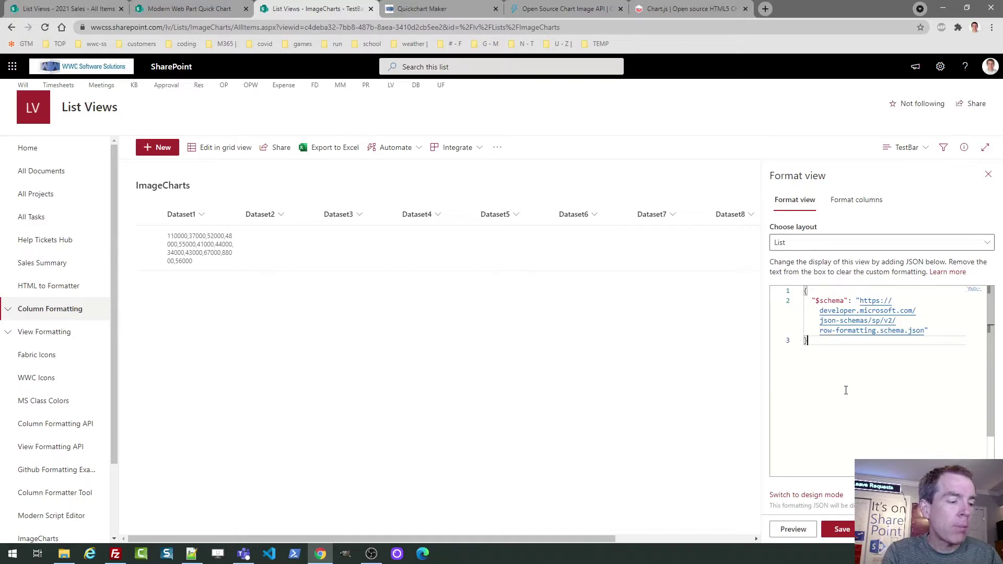
{"action": "key", "text": "ctrl+a"}
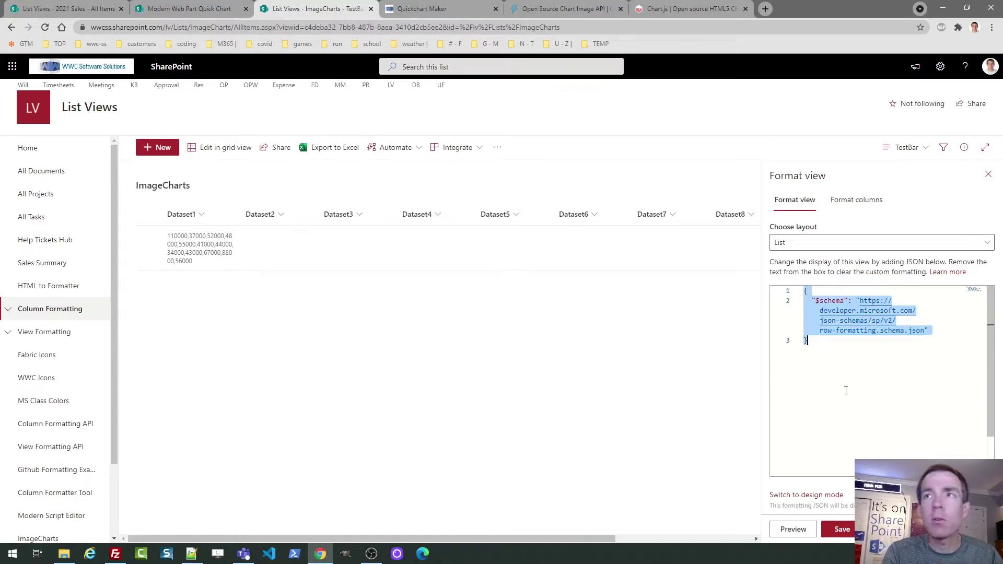
{"action": "key", "text": "ctrl+v"}
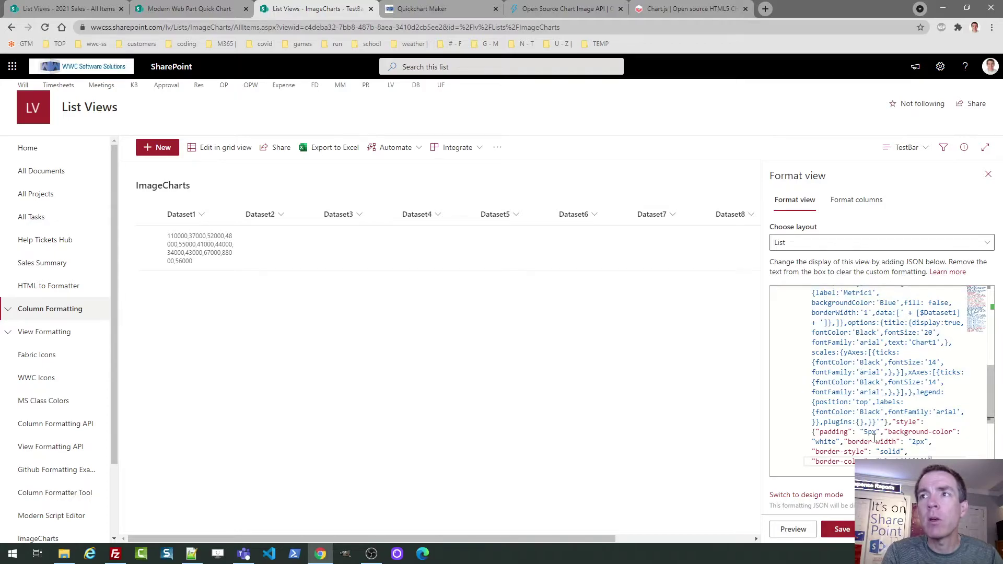
{"action": "left_click", "coordinate": [842, 530]}
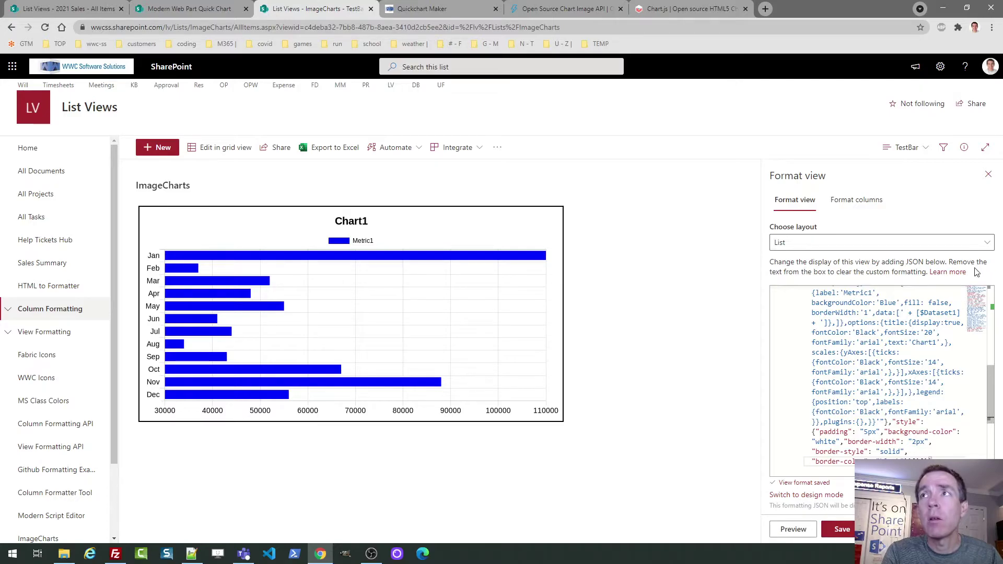
{"action": "left_click", "coordinate": [987, 177]}
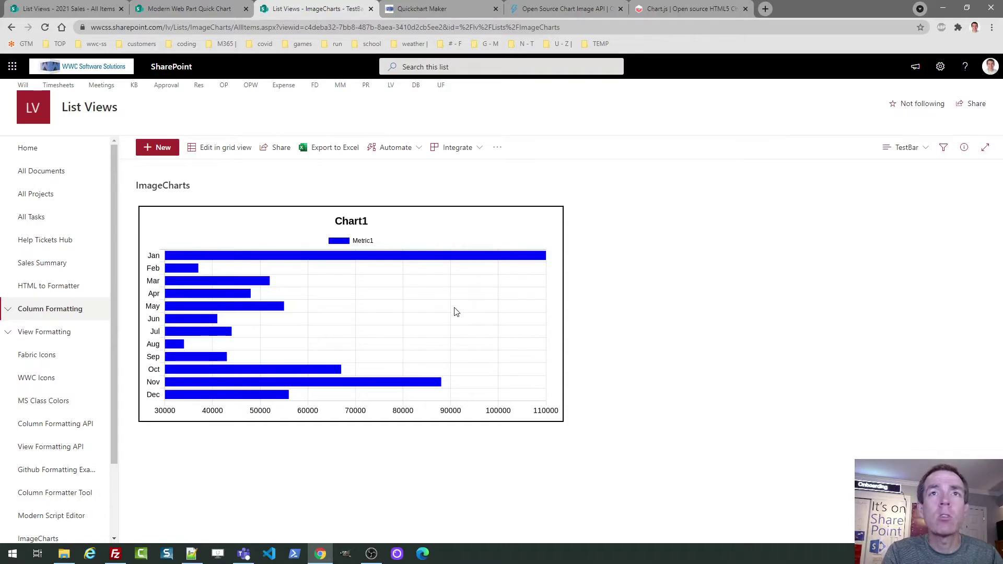
{"action": "right_click", "coordinate": [384, 277]}
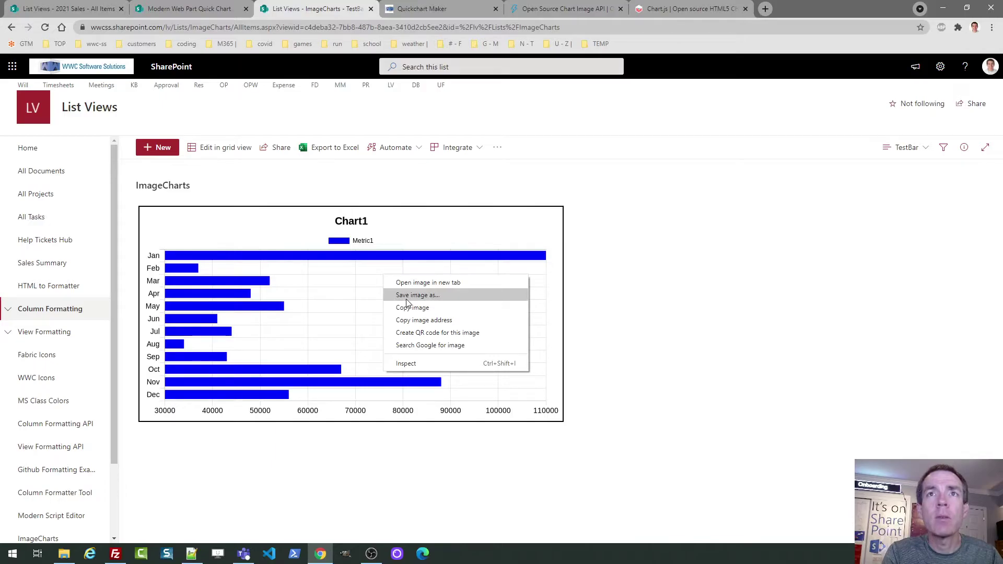
{"action": "left_click", "coordinate": [609, 265]}
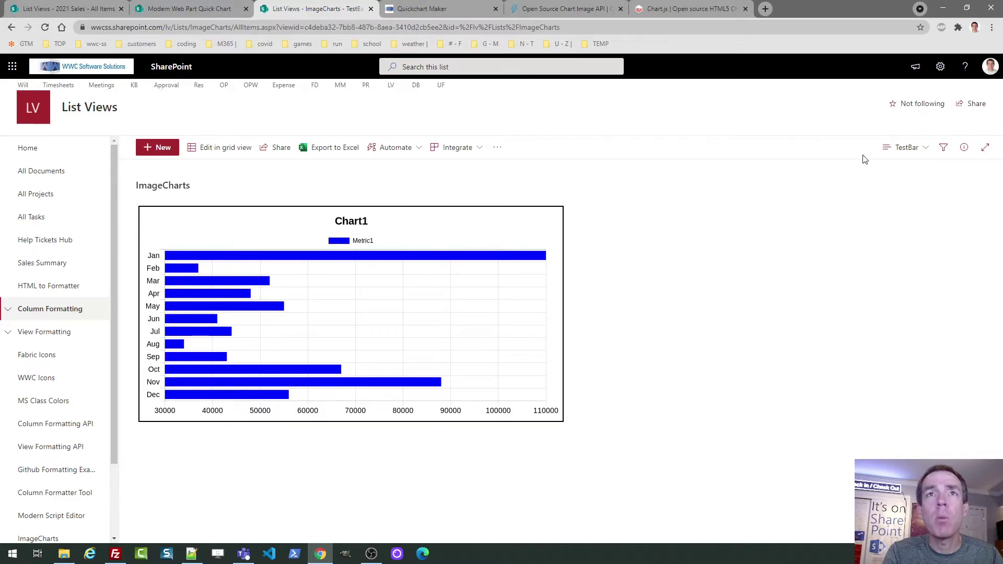
Step: Switch the ImageCharts list to the TestColumn view and go back to Quickchart Maker
{"action": "left_click", "coordinate": [896, 155]}
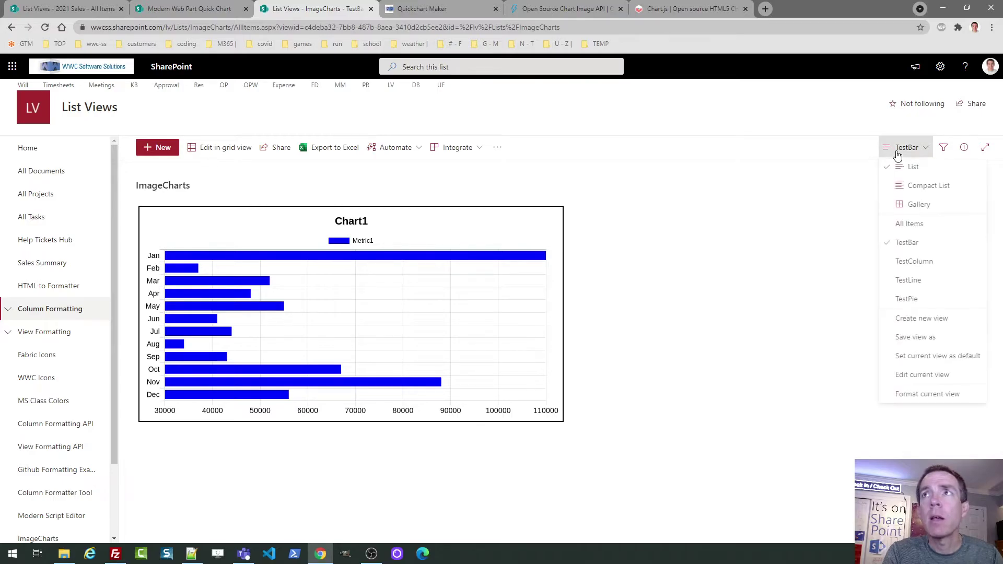
{"action": "left_click", "coordinate": [908, 263]}
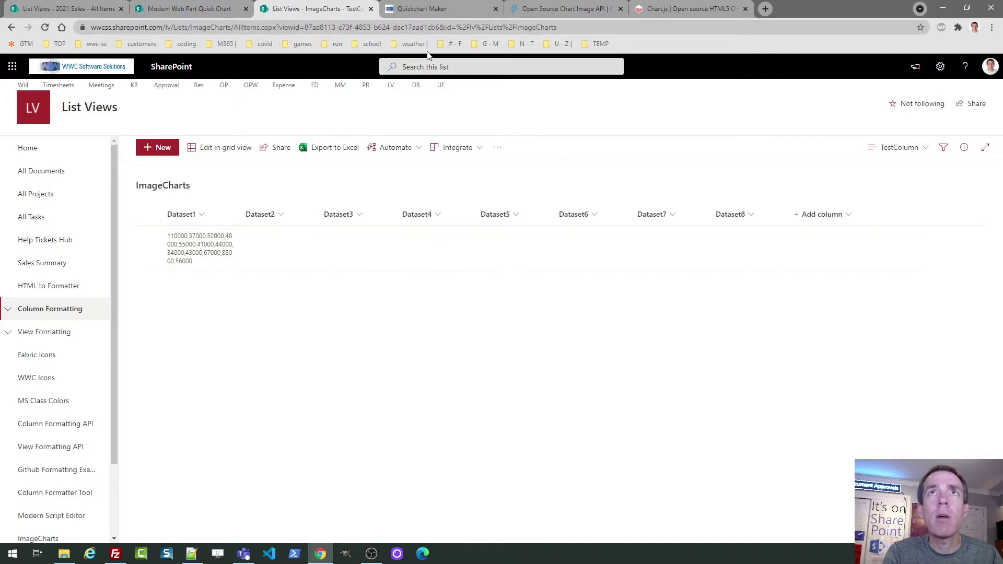
{"action": "left_click", "coordinate": [435, 8]}
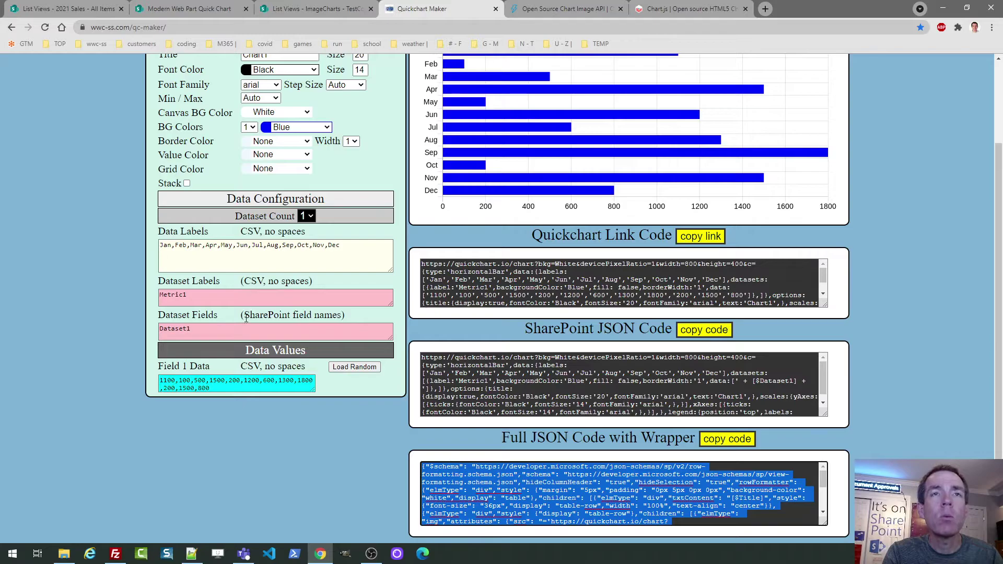
Step: Select Dataset1 in the Dataset Fields box, checking the list's column names in SharePoint
{"action": "left_click", "coordinate": [203, 327]}
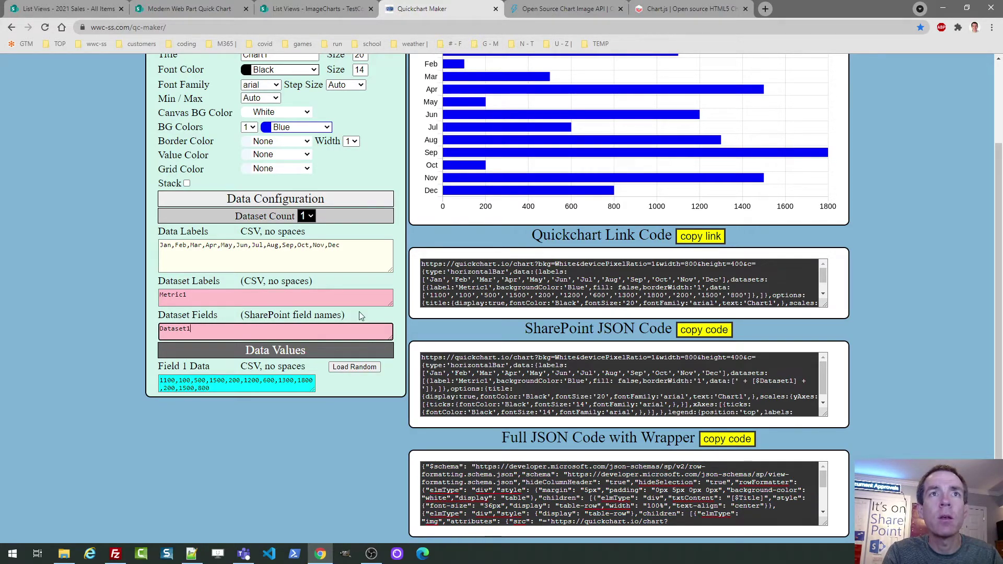
{"action": "key", "text": "shift+Left"}
{"action": "key", "text": "shift+Left"}
{"action": "key", "text": "shift+Left"}
{"action": "key", "text": "shift+Left"}
{"action": "key", "text": "shift+Left"}
{"action": "key", "text": "shift+Left"}
{"action": "key", "text": "shift+Left"}
{"action": "key", "text": "shift+Left"}
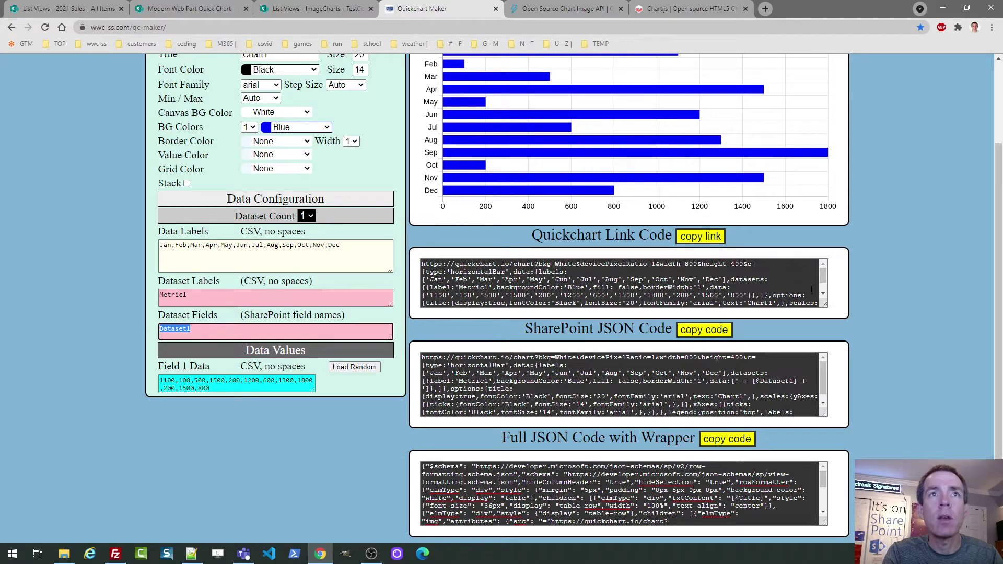
{"action": "left_click", "coordinate": [335, 8]}
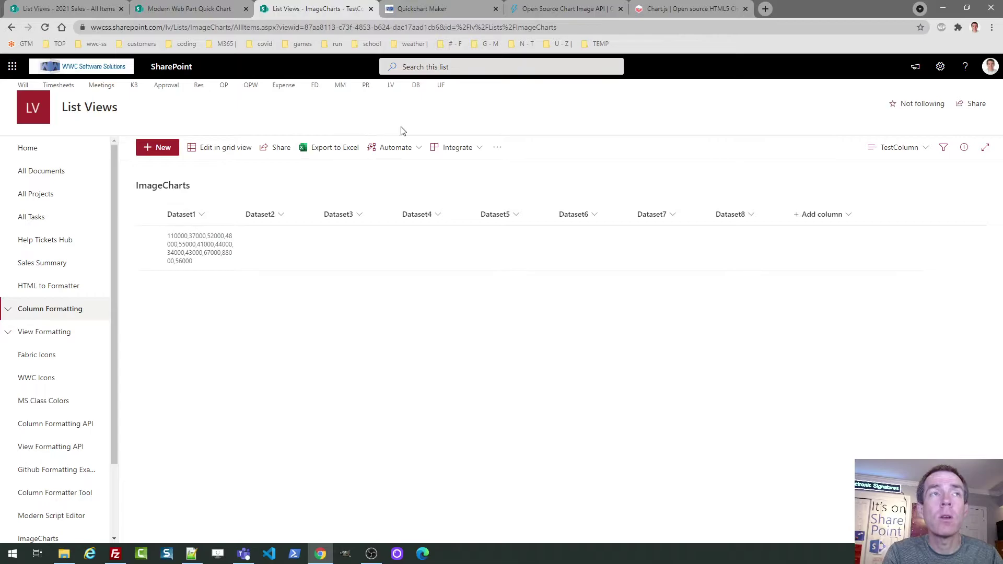
{"action": "left_click", "coordinate": [425, 6]}
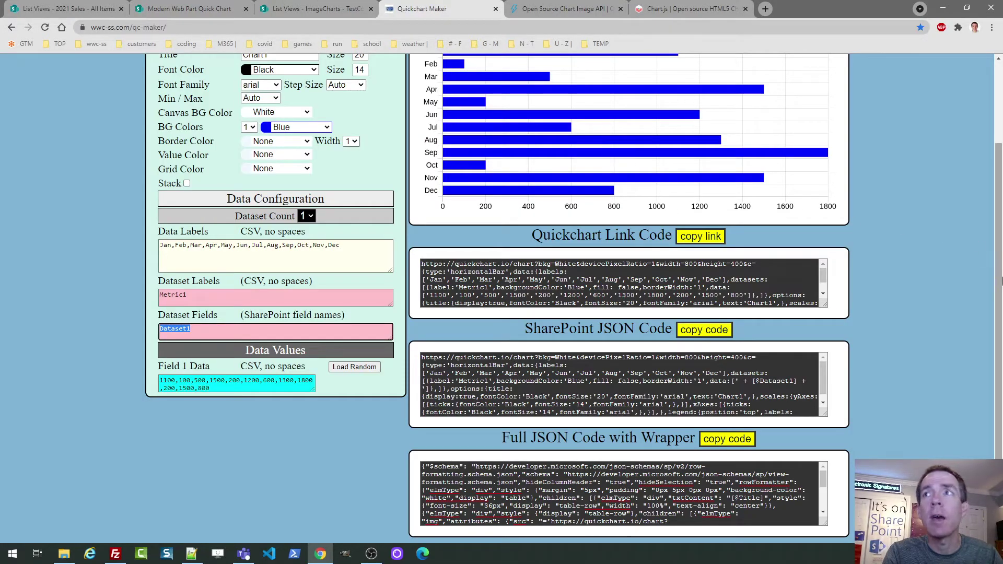
Step: Change the chart to a column chart with red bars
{"action": "scroll", "coordinate": [1001, 203], "scroll_direction": "up", "scroll_amount": 2}
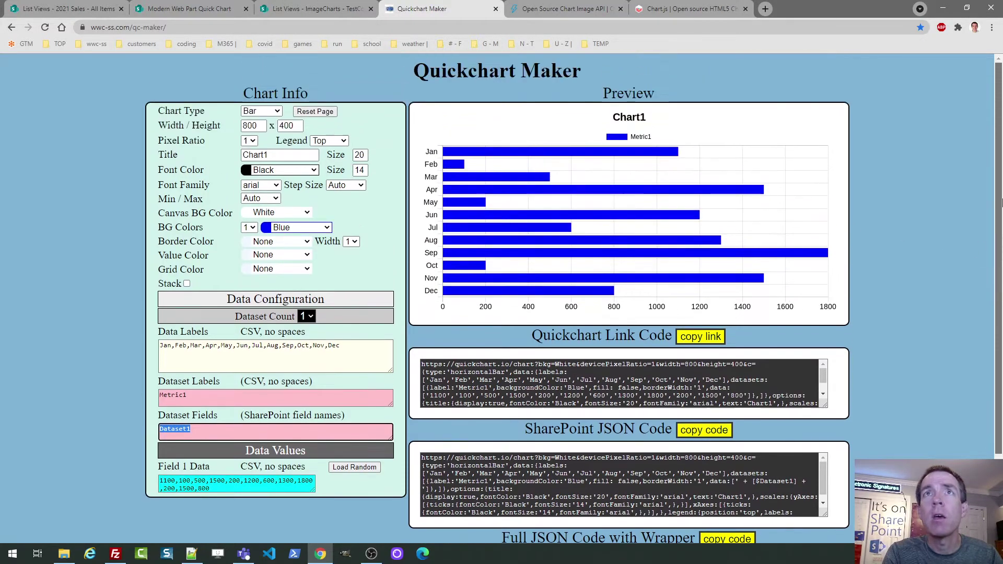
{"action": "left_click", "coordinate": [260, 111]}
{"action": "left_click", "coordinate": [257, 132]}
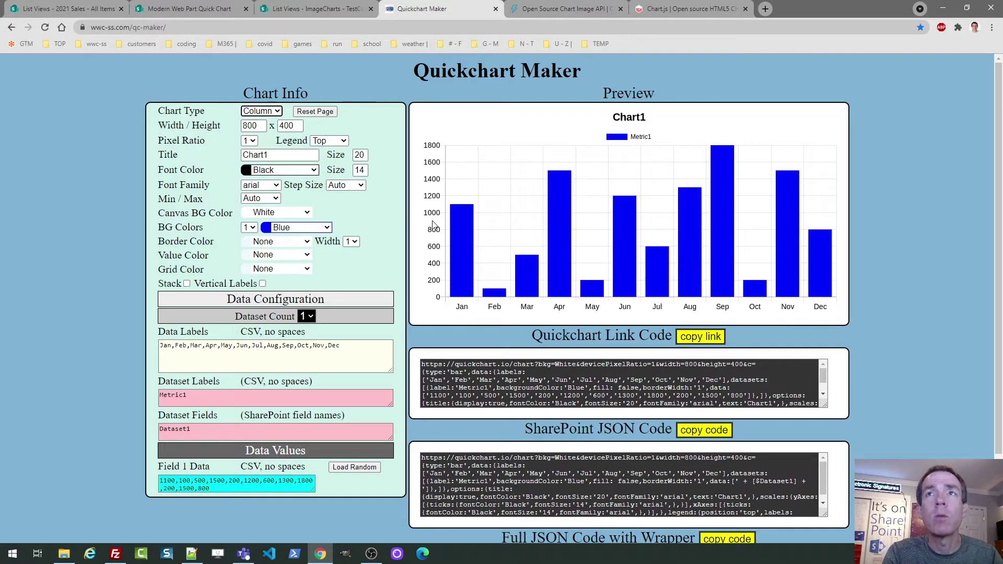
{"action": "left_click", "coordinate": [330, 229]}
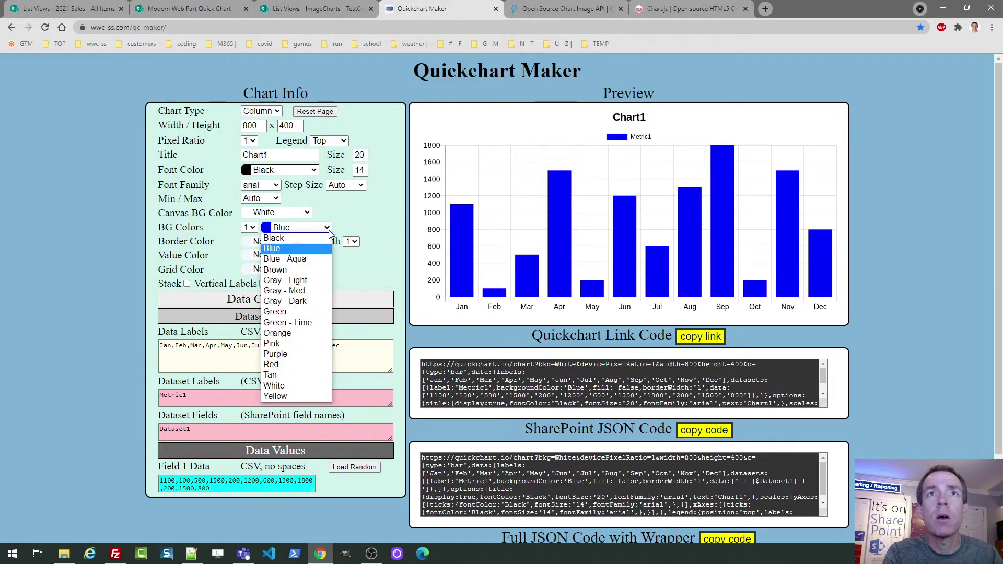
{"action": "left_click", "coordinate": [307, 364]}
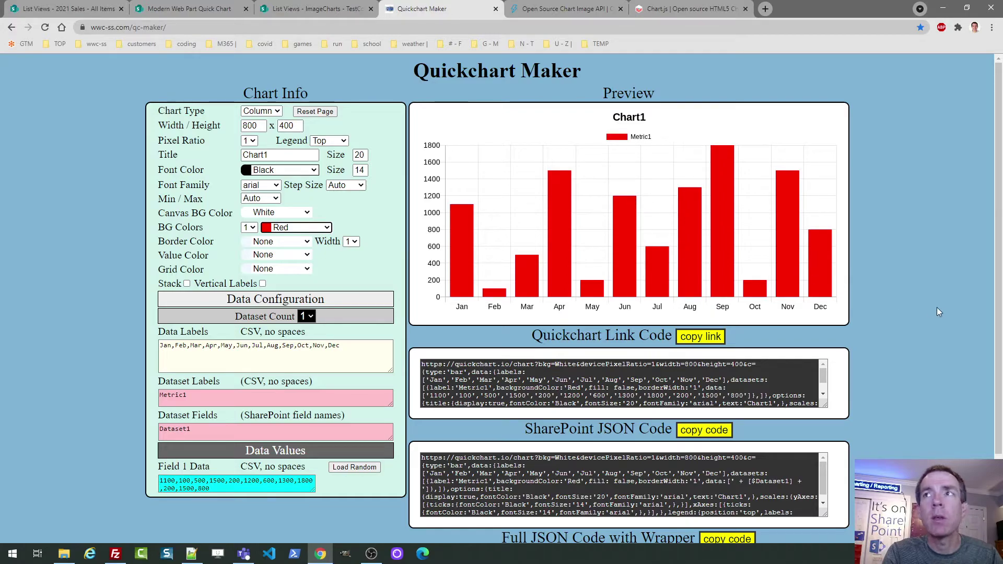
Step: Turn on vertical month labels and copy the full JSON code with wrapper
{"action": "left_click_drag", "start_coordinate": [998, 309], "coordinate": [999, 346]}
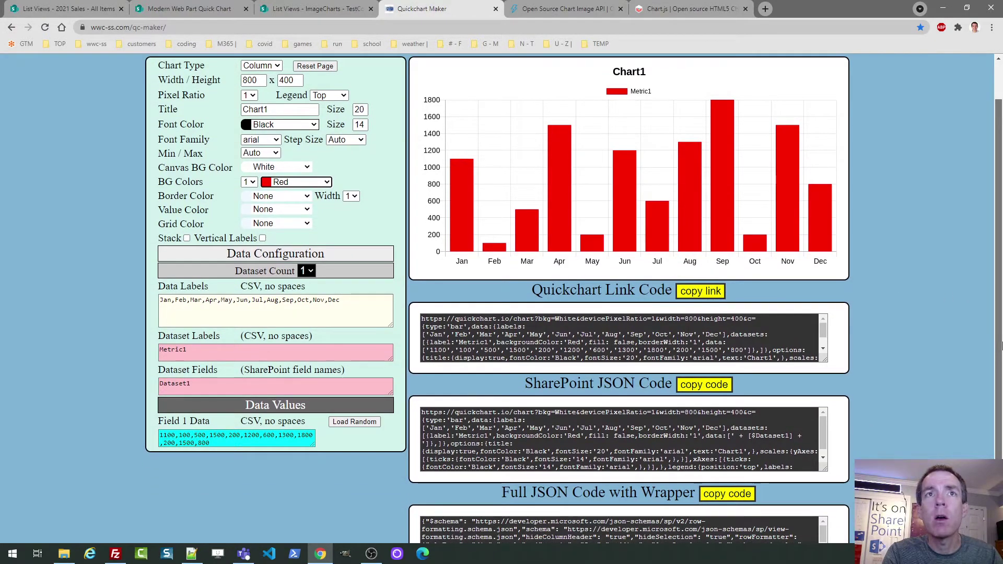
{"action": "left_click", "coordinate": [262, 238]}
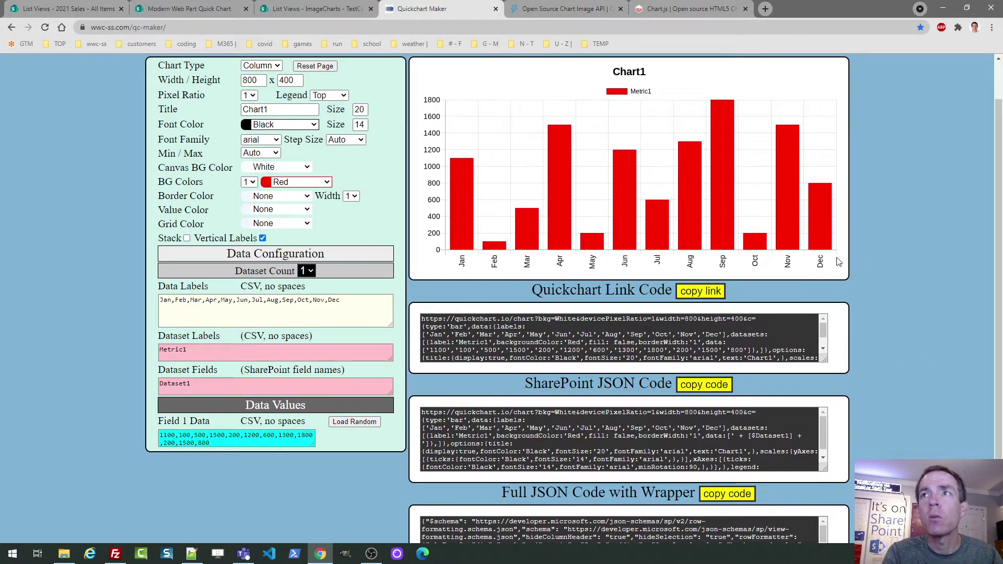
{"action": "left_click_drag", "start_coordinate": [999, 261], "coordinate": [999, 286]}
{"action": "left_click", "coordinate": [746, 464]}
{"action": "left_click", "coordinate": [746, 464]}
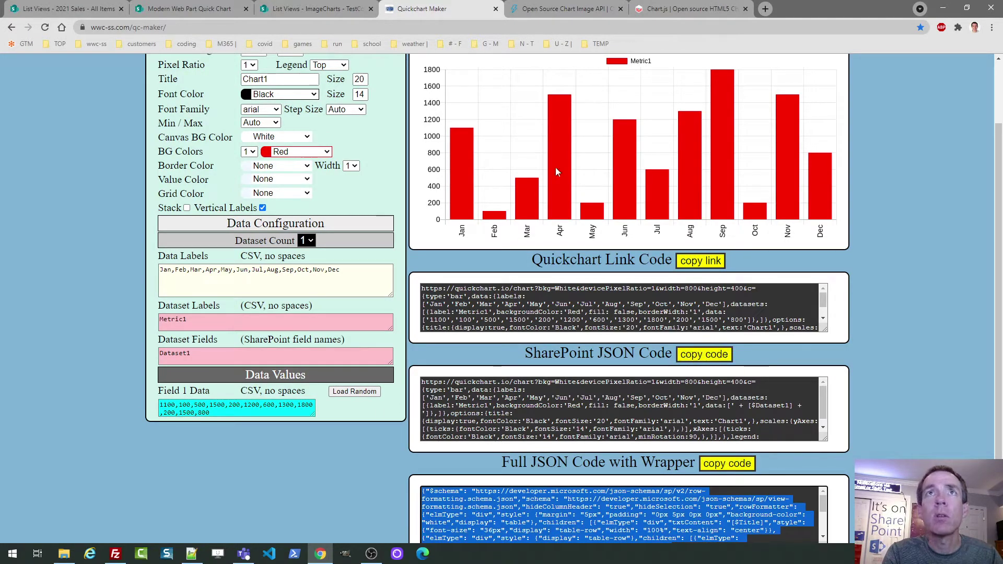
Step: Paste the red column chart JSON into the TestColumn view's Advanced mode formatting, save, and close the pane
{"action": "left_click", "coordinate": [329, 9]}
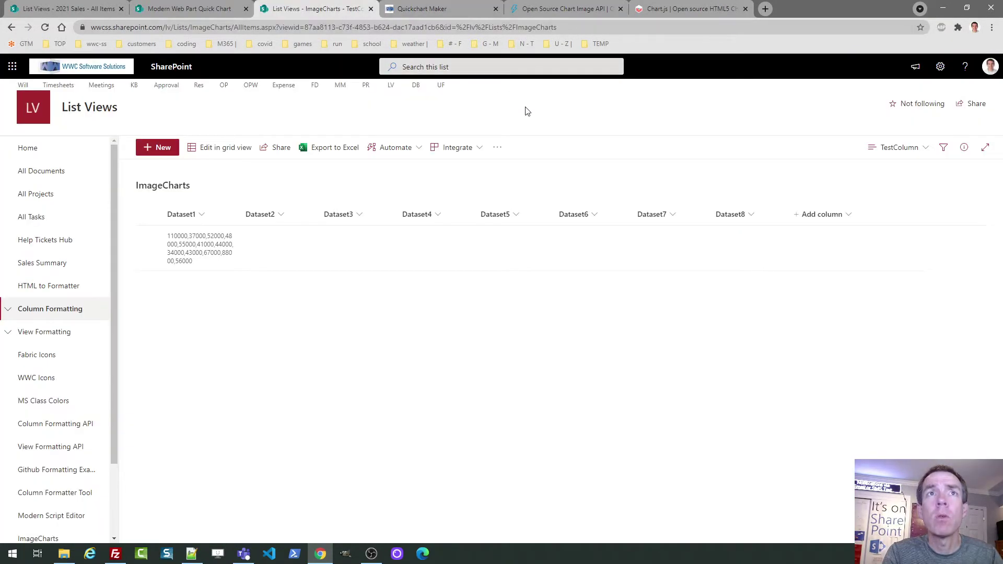
{"action": "left_click", "coordinate": [904, 152]}
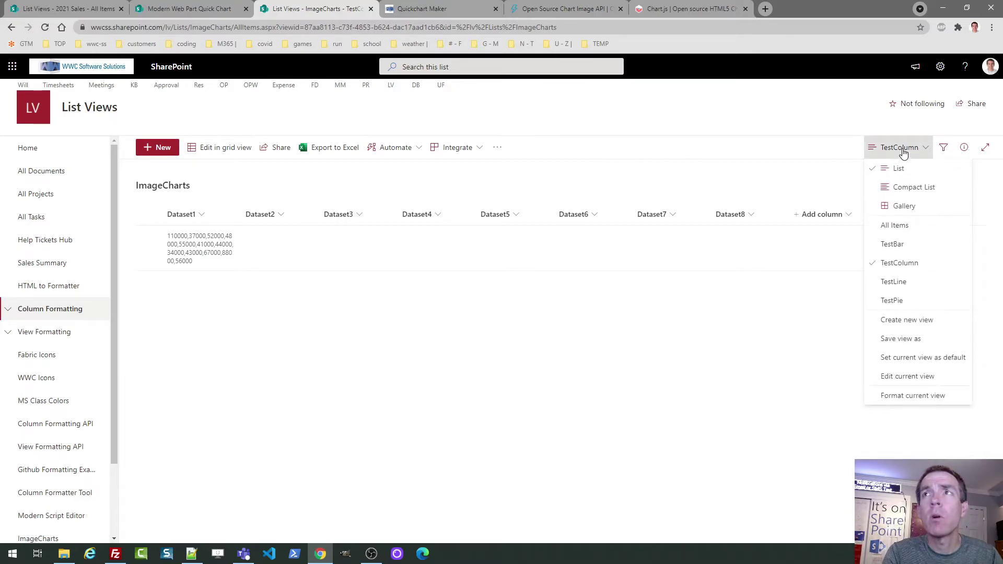
{"action": "left_click", "coordinate": [909, 398]}
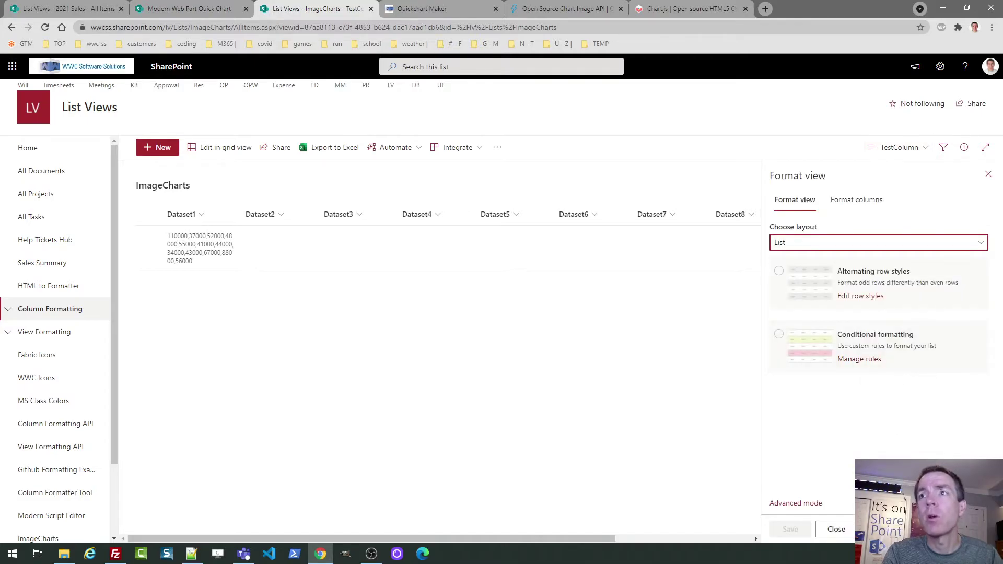
{"action": "left_click", "coordinate": [796, 504]}
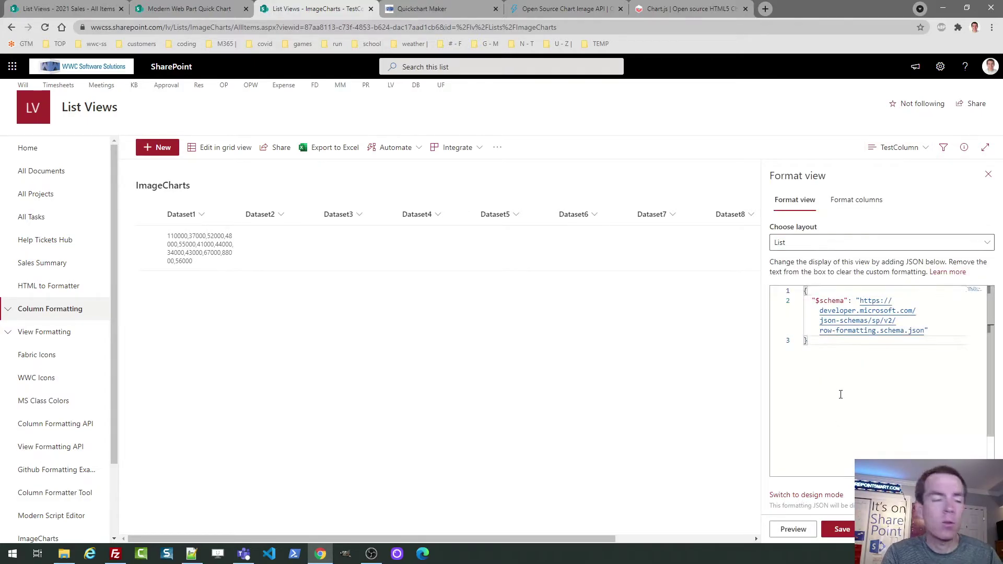
{"action": "key", "text": "ctrl+a"}
{"action": "key", "text": "ctrl+v"}
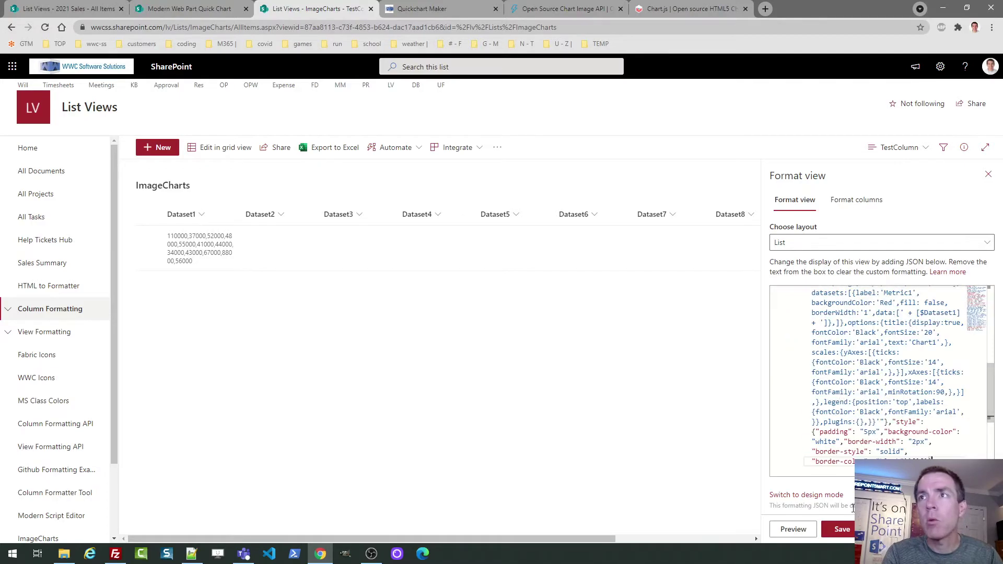
{"action": "left_click", "coordinate": [840, 533]}
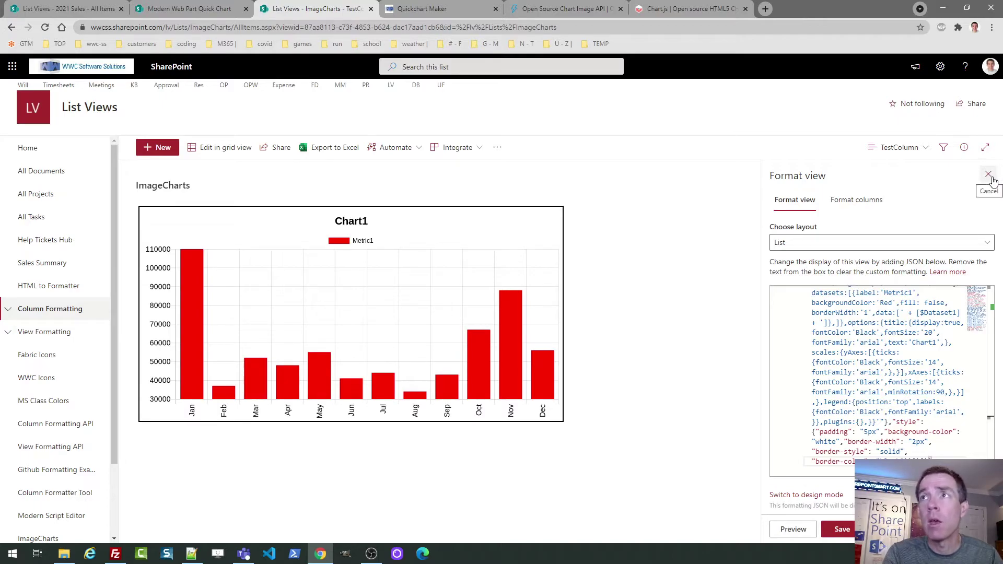
{"action": "left_click", "coordinate": [989, 176]}
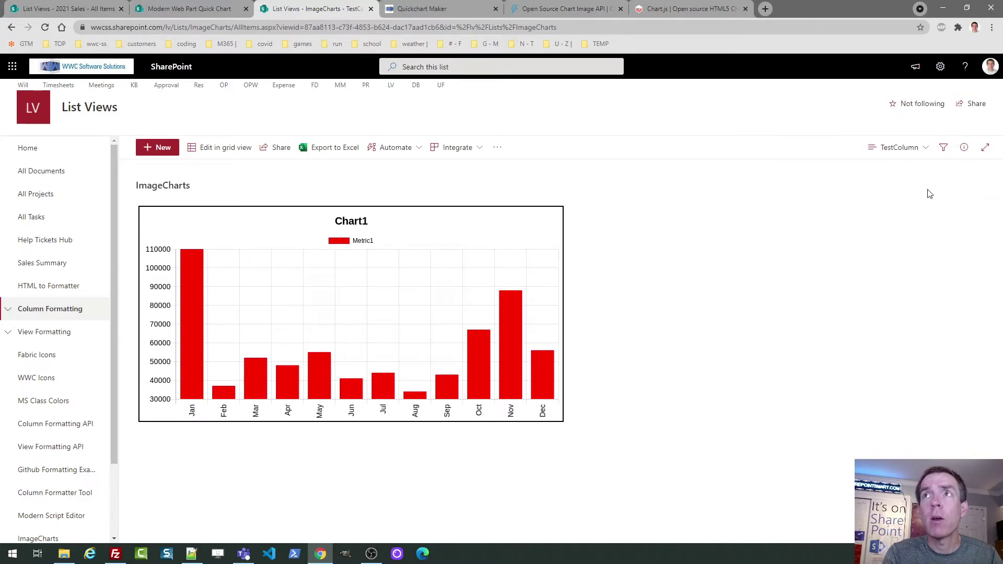
Step: Switch the ImageCharts list to the TestLine view and go back to Quickchart Maker
{"action": "left_click", "coordinate": [920, 160]}
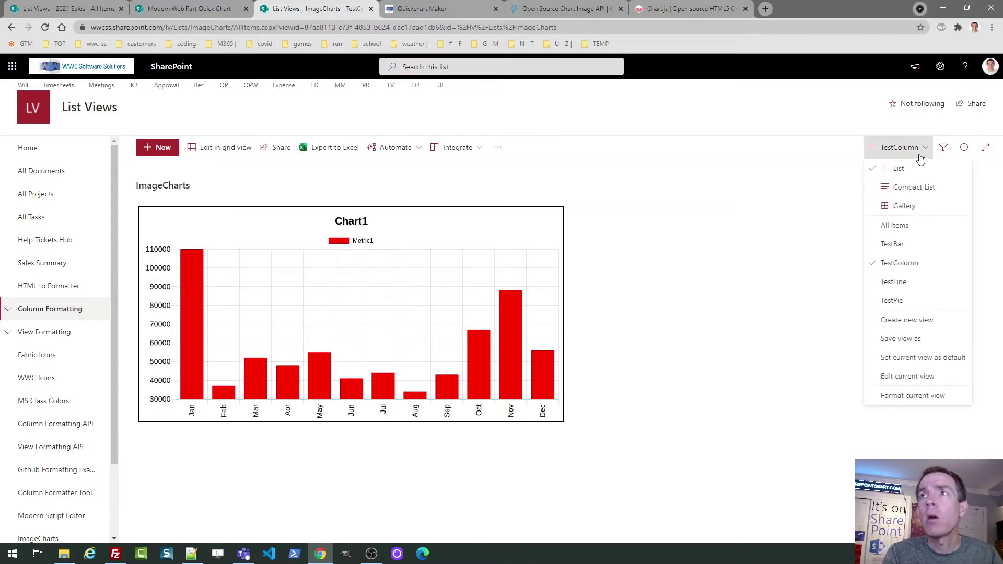
{"action": "left_click", "coordinate": [898, 281]}
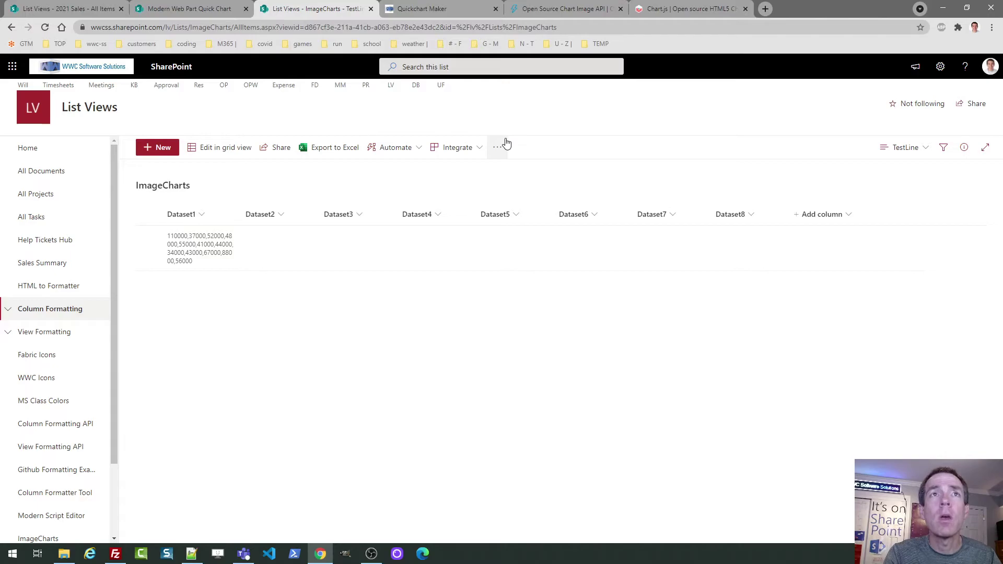
{"action": "left_click", "coordinate": [447, 5]}
Step: Change the chart to a line chart with a height of 600
{"action": "scroll", "coordinate": [997, 235], "scroll_direction": "up", "scroll_amount": 2}
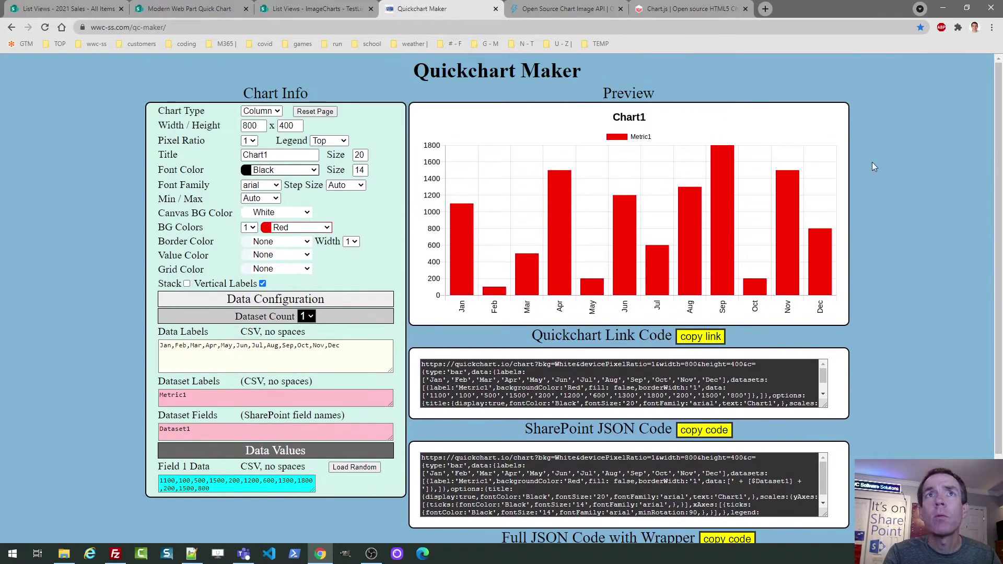
{"action": "left_click", "coordinate": [262, 110]}
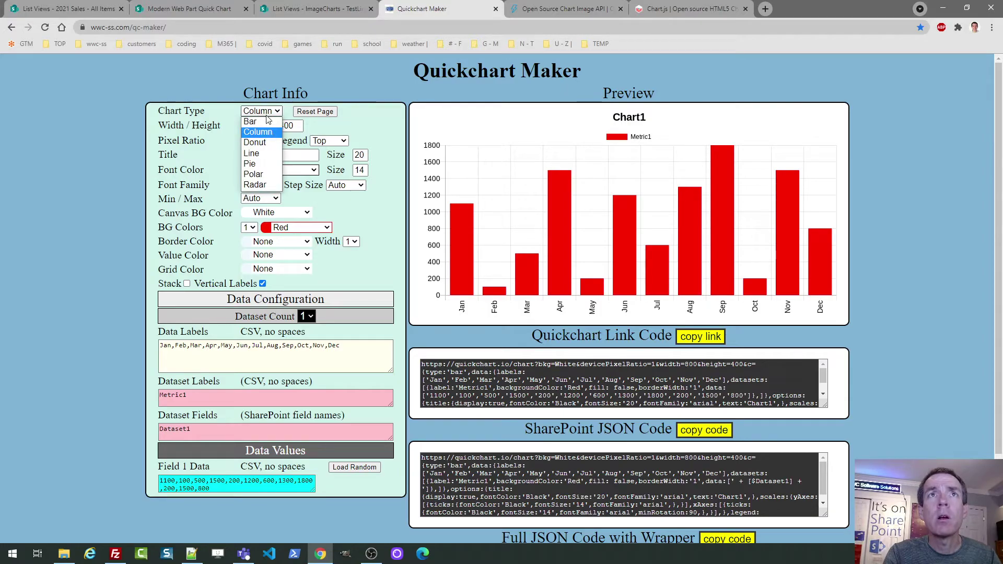
{"action": "left_click", "coordinate": [268, 153]}
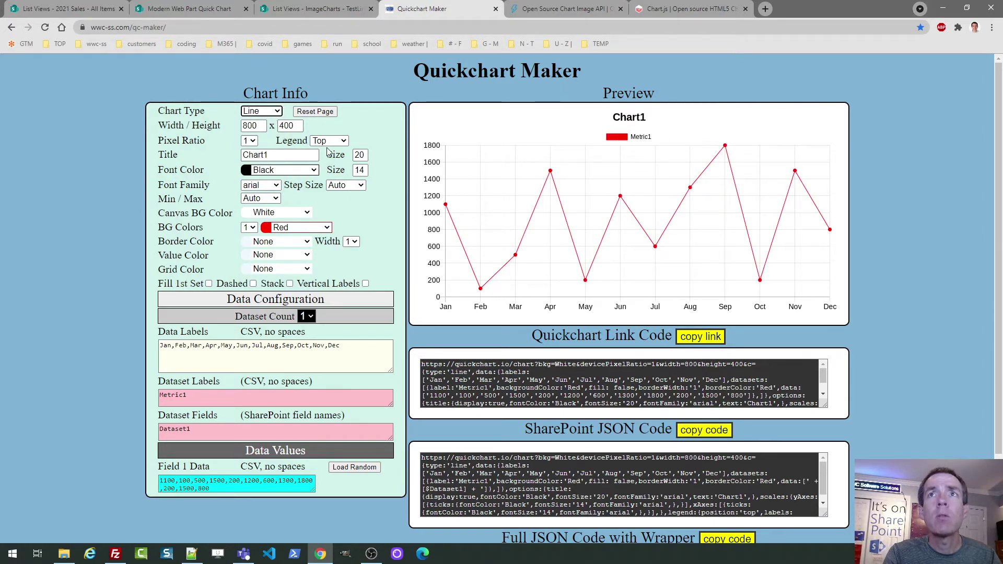
{"action": "double_click", "coordinate": [298, 126]}
{"action": "type", "text": "600"}
{"action": "key", "text": "Tab"}
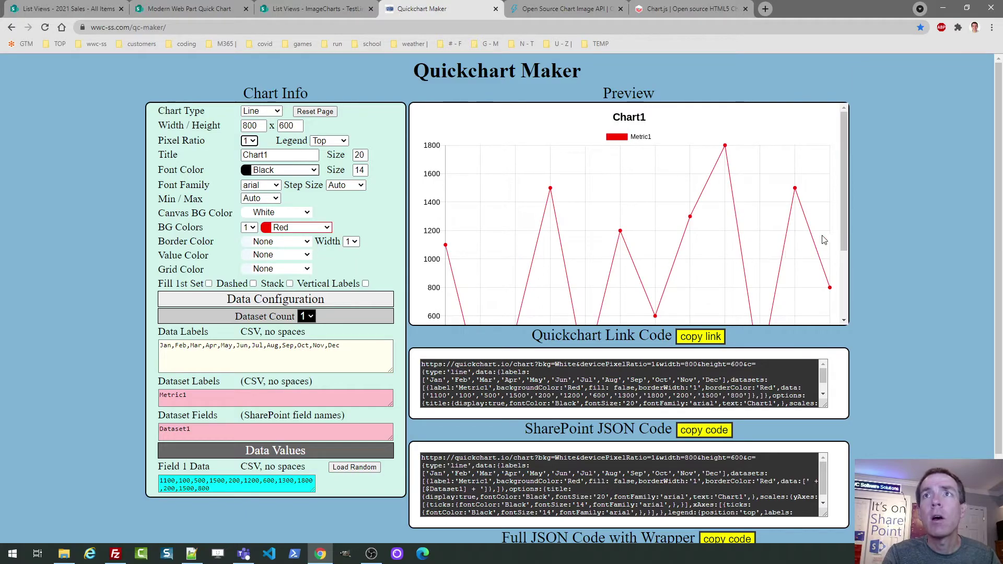
{"action": "scroll", "coordinate": [825, 230], "scroll_direction": "down", "scroll_amount": 2}
{"action": "scroll", "coordinate": [828, 225], "scroll_direction": "up", "scroll_amount": 2}
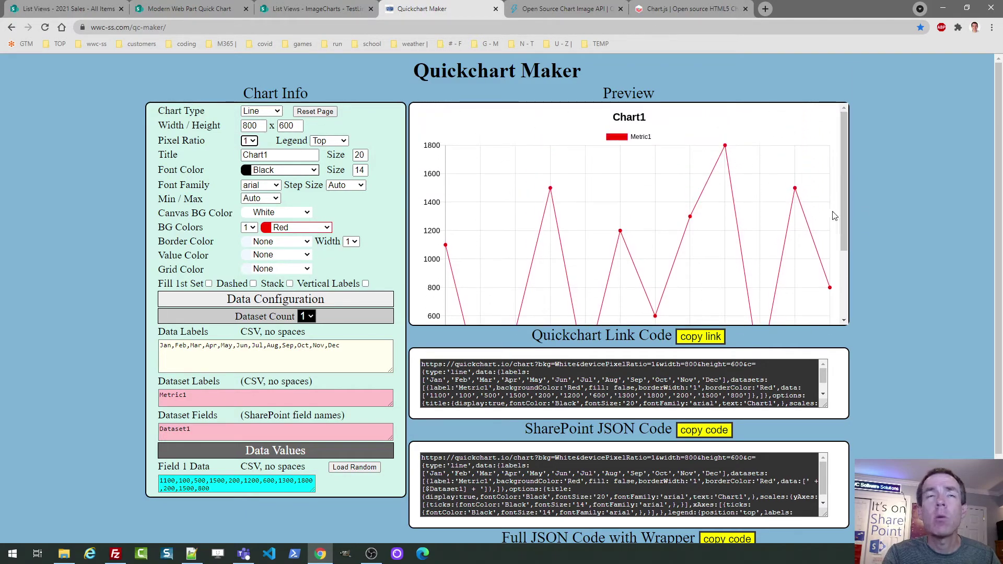
Step: Make the line Green - Lime with width 3 and title the chart 'Limes'
{"action": "left_click", "coordinate": [326, 230]}
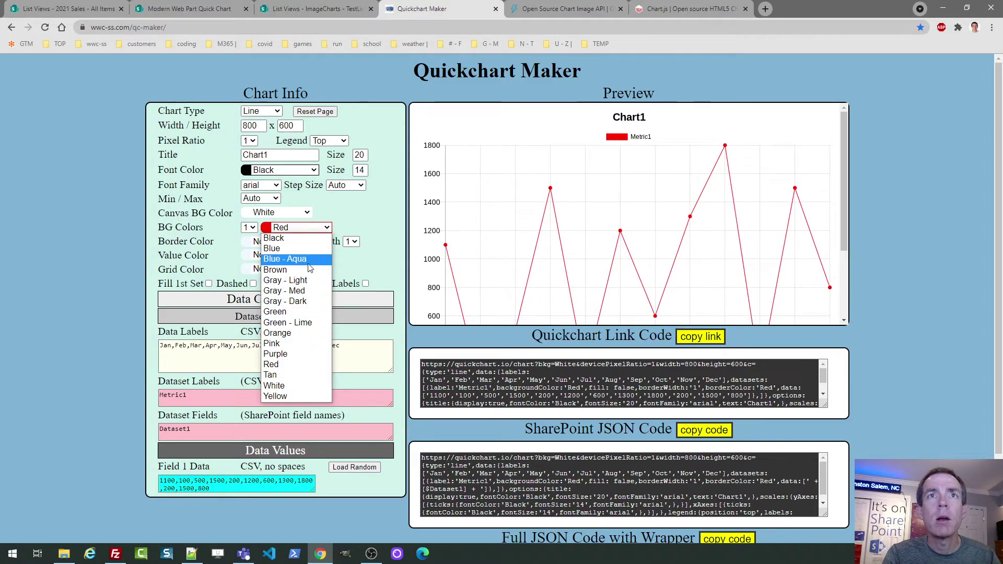
{"action": "left_click", "coordinate": [314, 324]}
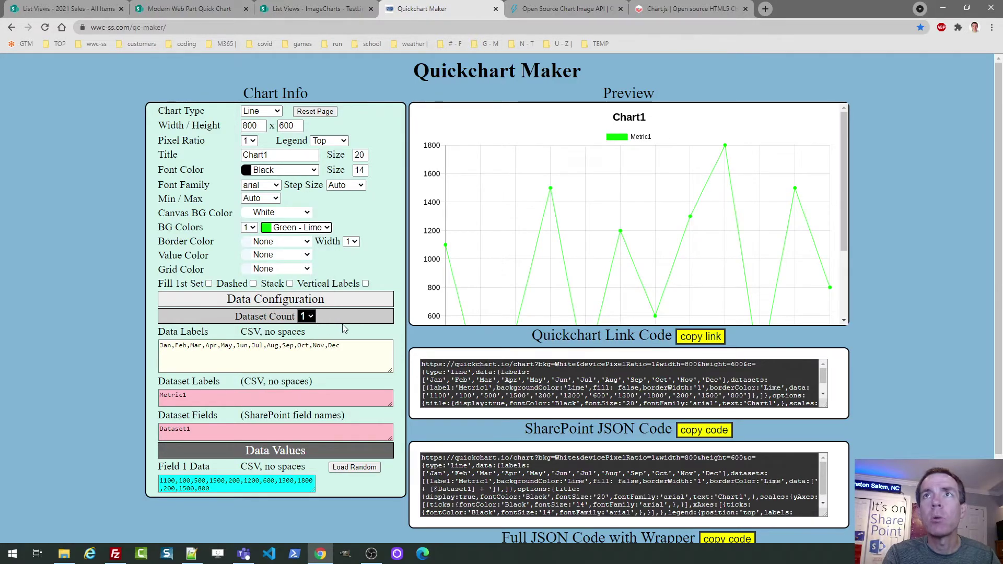
{"action": "left_click", "coordinate": [354, 242]}
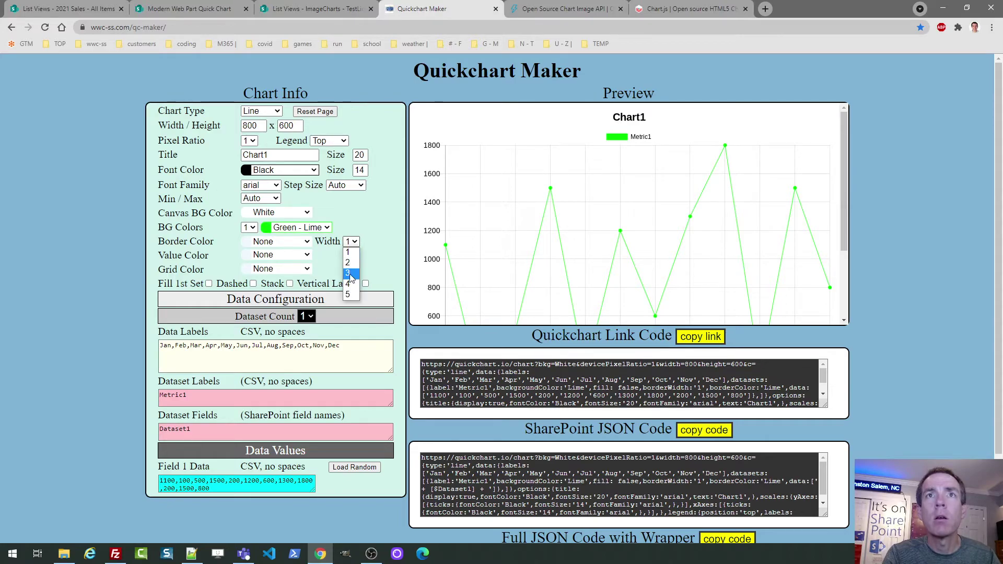
{"action": "left_click", "coordinate": [348, 273]}
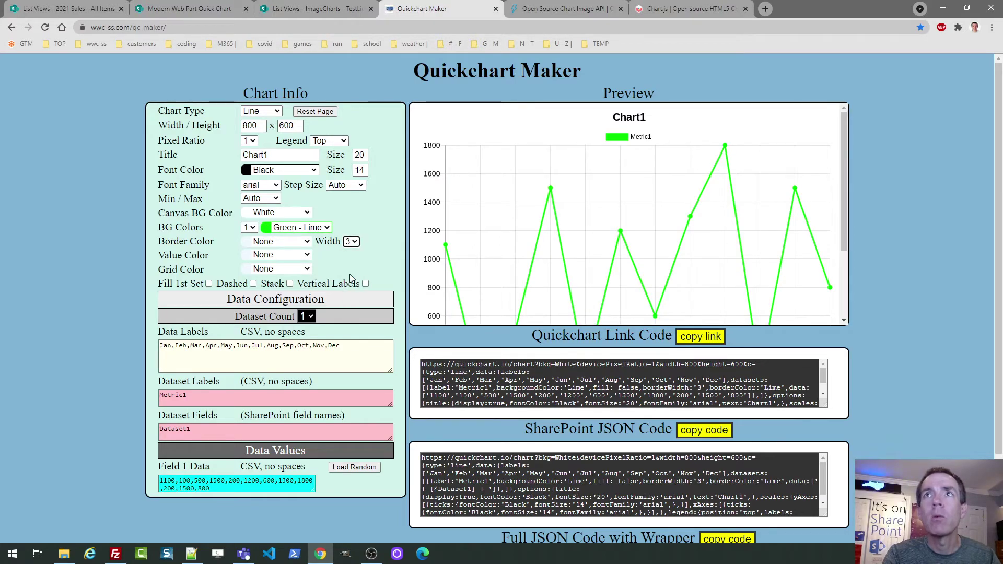
{"action": "double_click", "coordinate": [286, 155]}
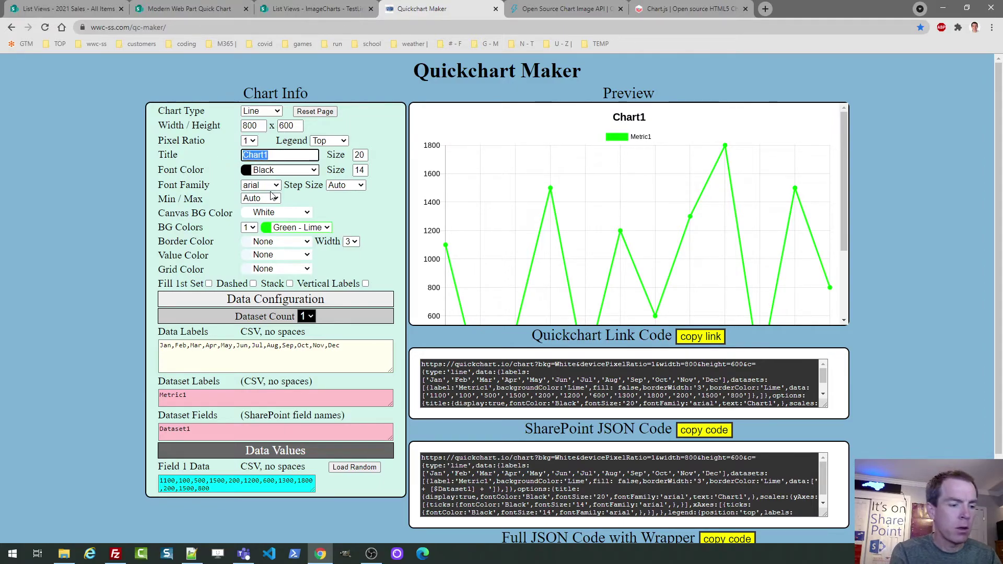
{"action": "type", "text": "Limes"}
{"action": "key", "text": "Tab"}
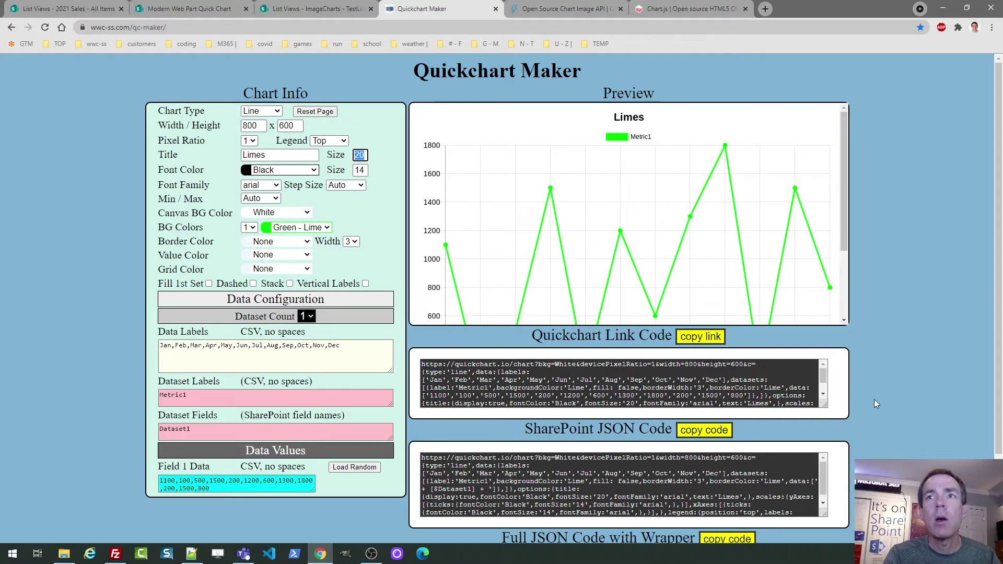
Step: Copy the full JSON code with wrapper and return to the SharePoint list
{"action": "scroll", "coordinate": [740, 442], "scroll_direction": "down", "scroll_amount": 2}
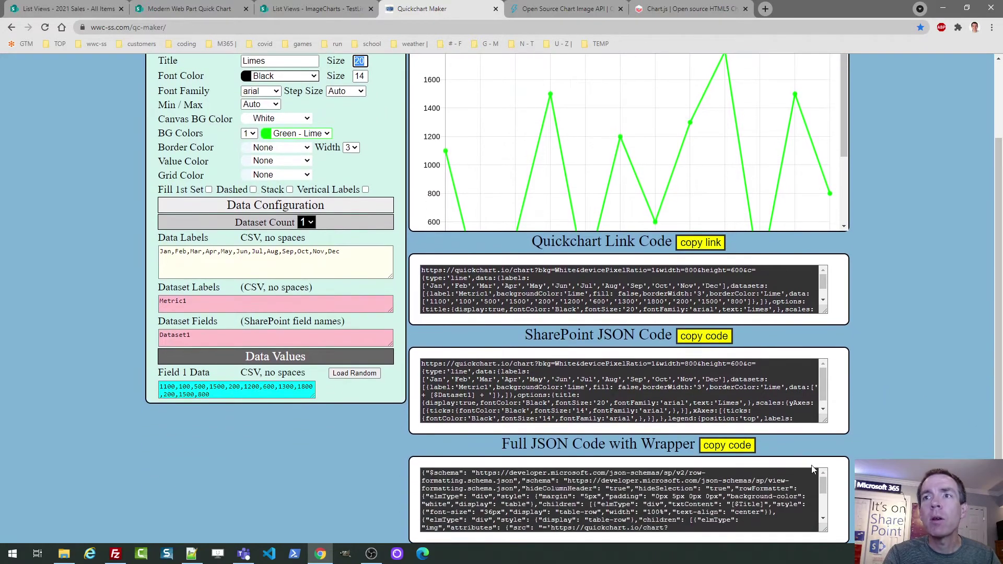
{"action": "left_click", "coordinate": [740, 444]}
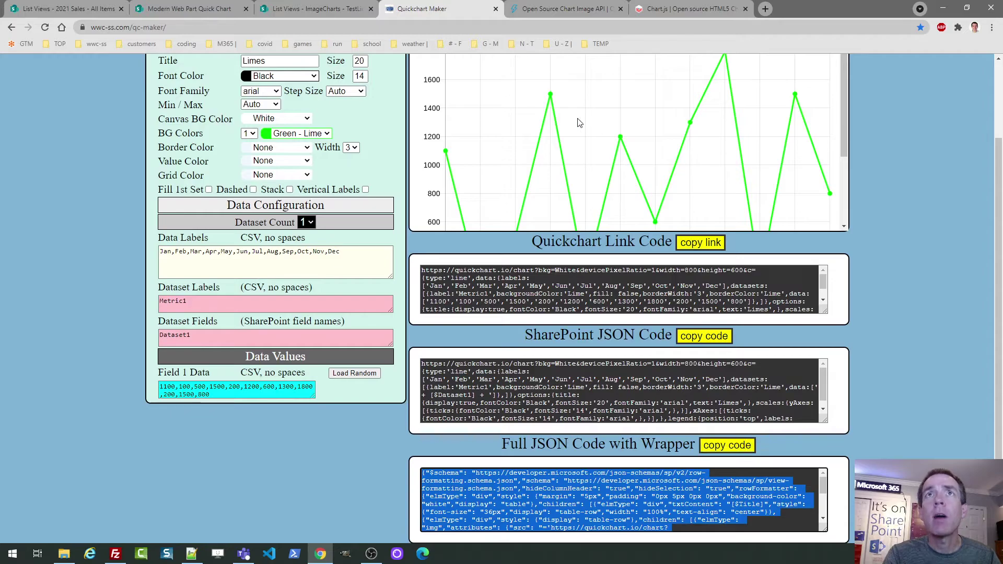
{"action": "left_click", "coordinate": [345, 9]}
Step: Paste the Limes line chart JSON into the TestLine view's Advanced mode formatting and save
{"action": "left_click", "coordinate": [901, 147]}
{"action": "left_click", "coordinate": [935, 395]}
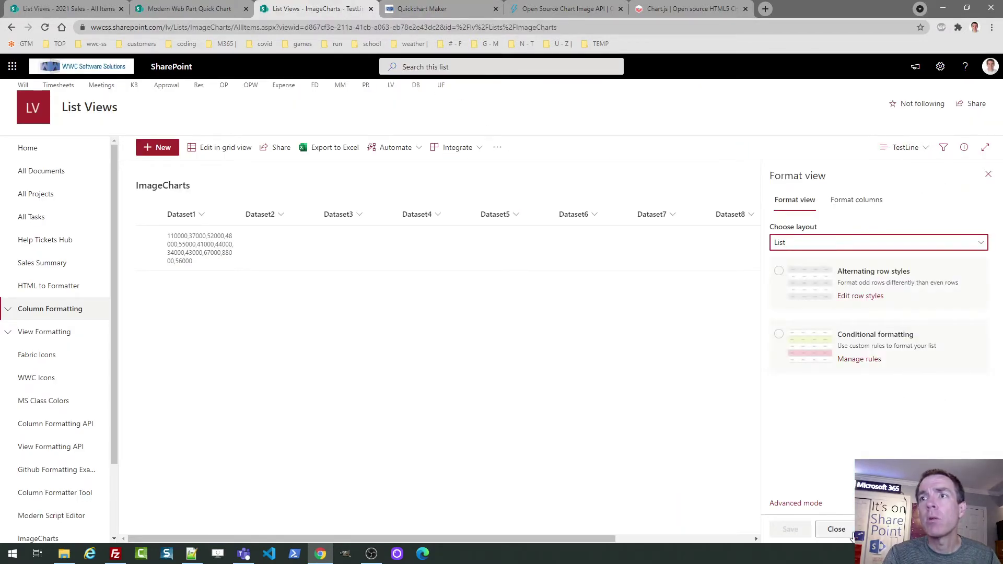
{"action": "left_click", "coordinate": [809, 504]}
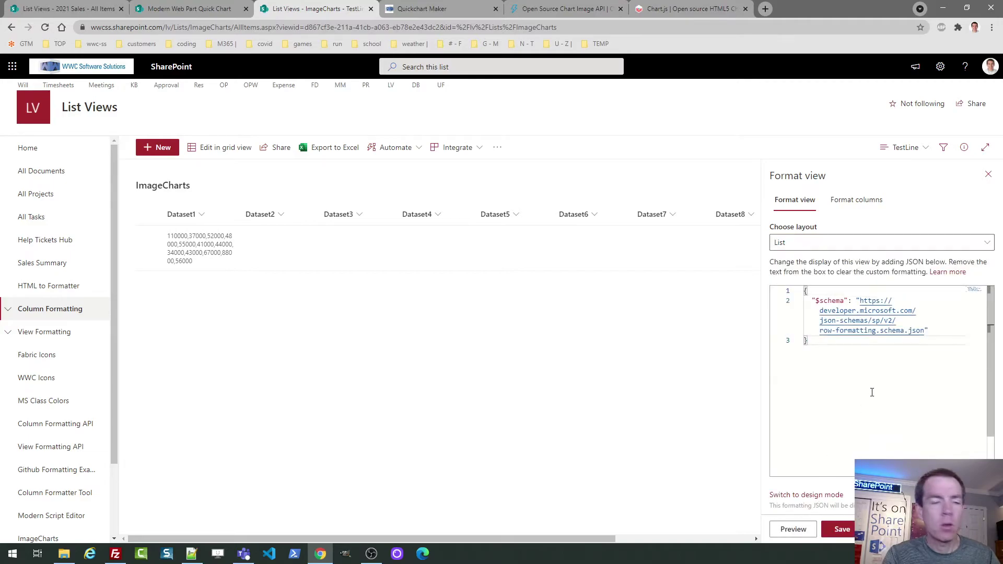
{"action": "key", "text": "ctrl+a"}
{"action": "key", "text": "ctrl+v"}
{"action": "left_click", "coordinate": [837, 529]}
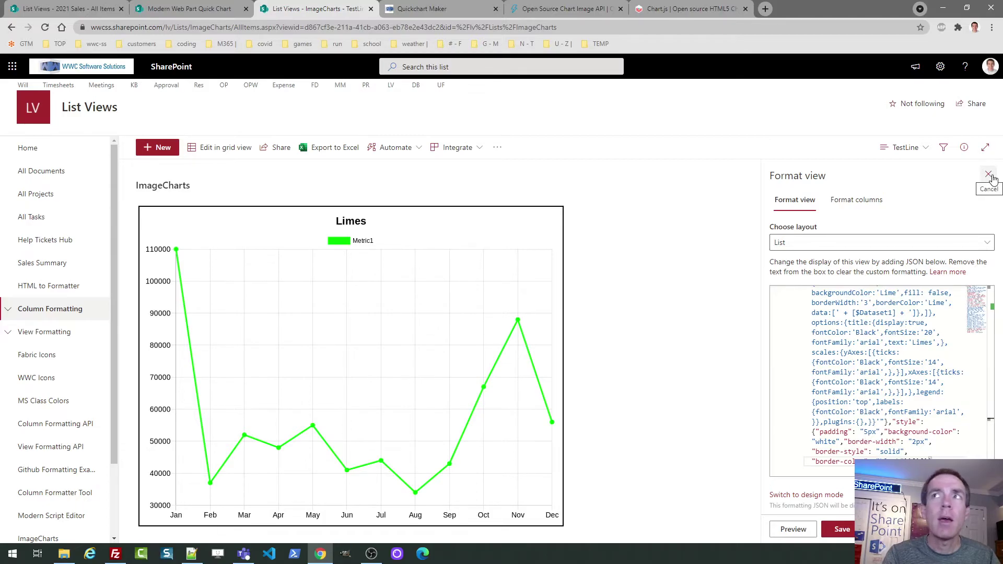
{"action": "left_click", "coordinate": [989, 175]}
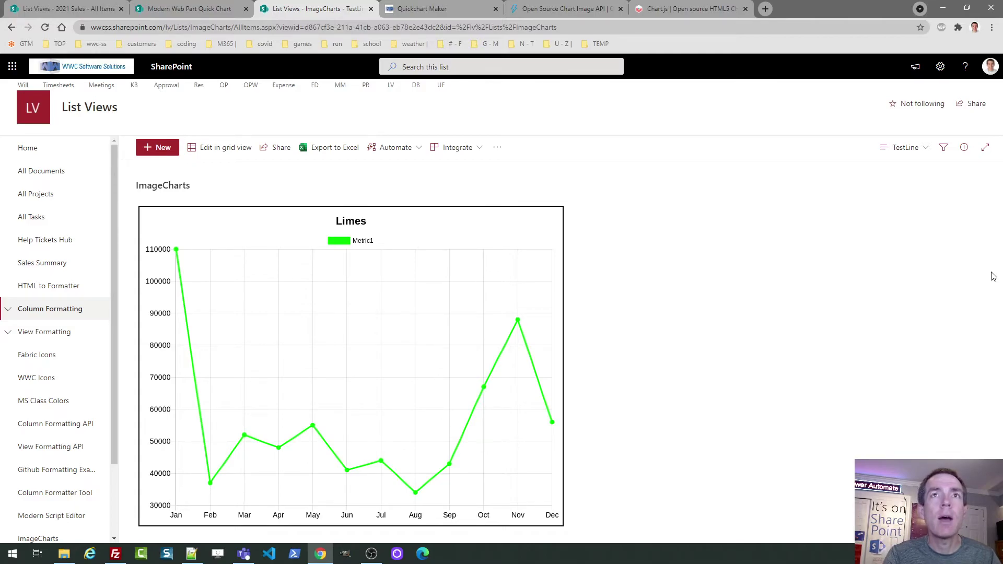
Step: Switch the list to the TestPie view and go back to Quickchart Maker
{"action": "left_click", "coordinate": [914, 154]}
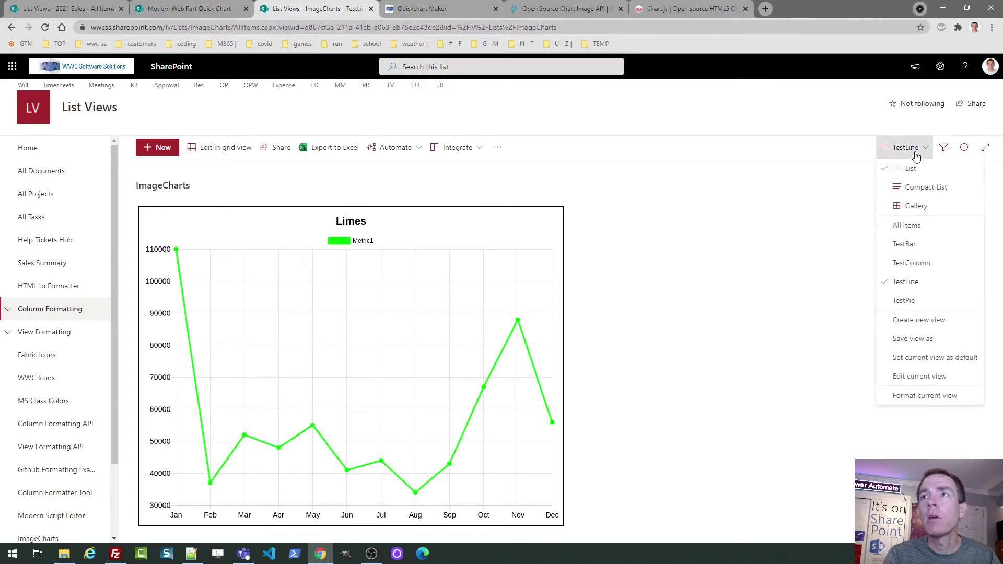
{"action": "left_click", "coordinate": [907, 301]}
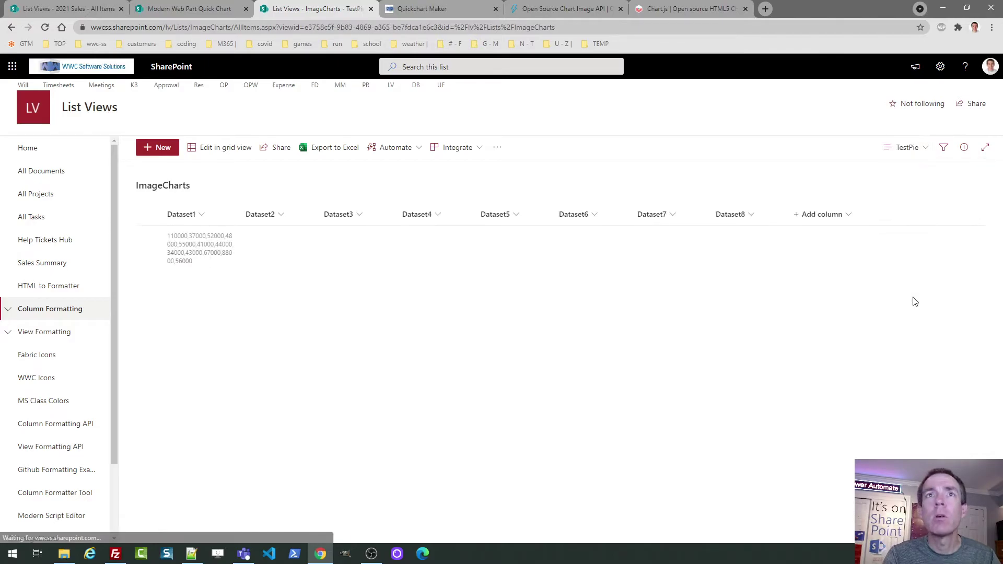
{"action": "left_click", "coordinate": [454, 5]}
Step: Change the Limes chart's type to Pie so its Jan–Dec values become slices
{"action": "left_click_drag", "start_coordinate": [997, 148], "coordinate": [996, 96]}
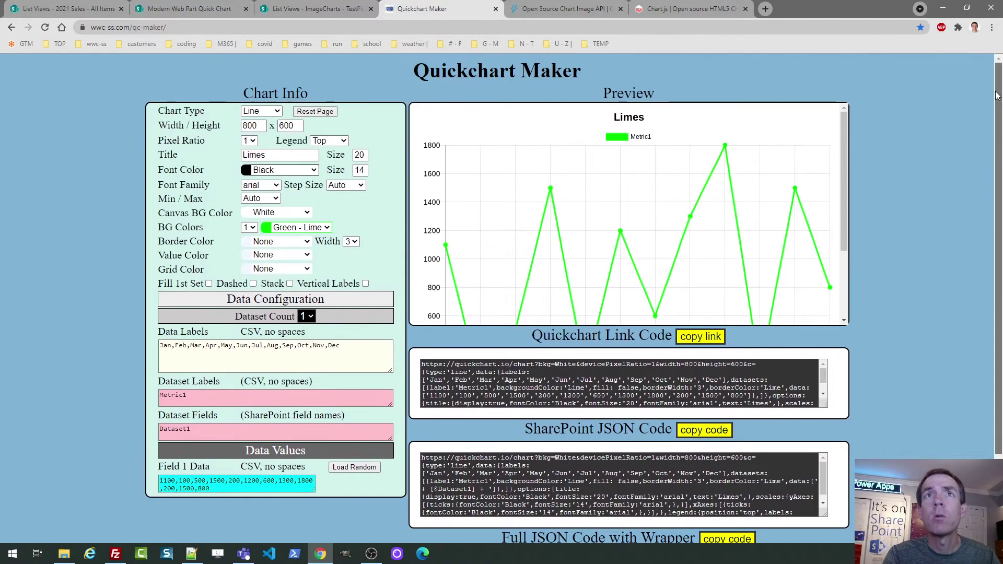
{"action": "left_click", "coordinate": [262, 111]}
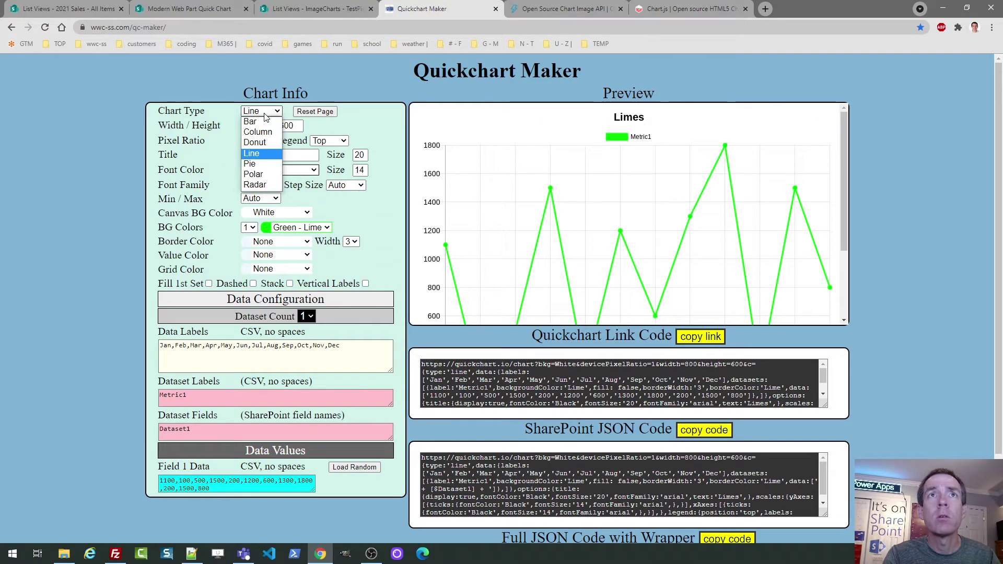
{"action": "left_click", "coordinate": [267, 165]}
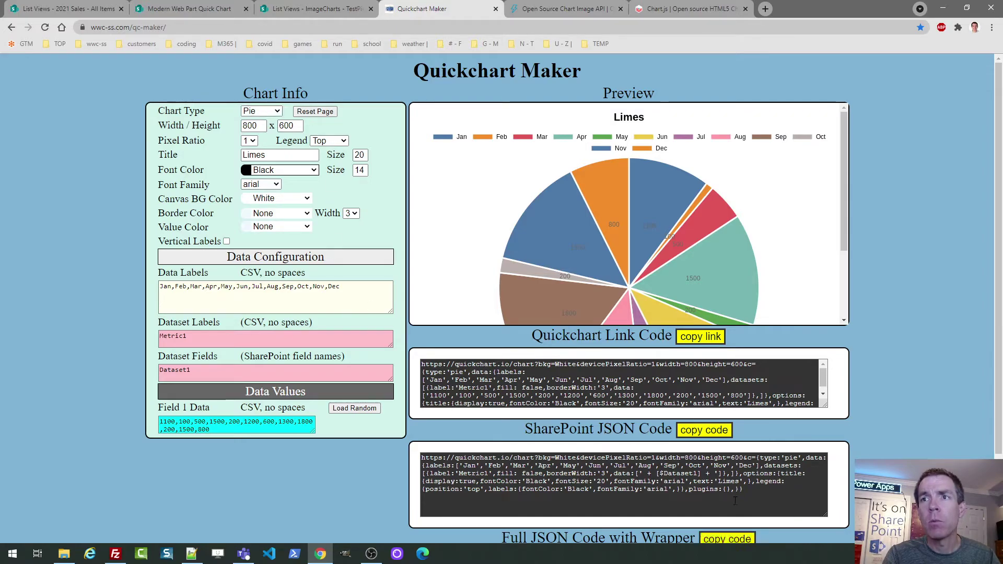
Step: Replace the TestPie view's formatting with the pie chart JSON in Advanced mode and save it
{"action": "left_click", "coordinate": [329, 10]}
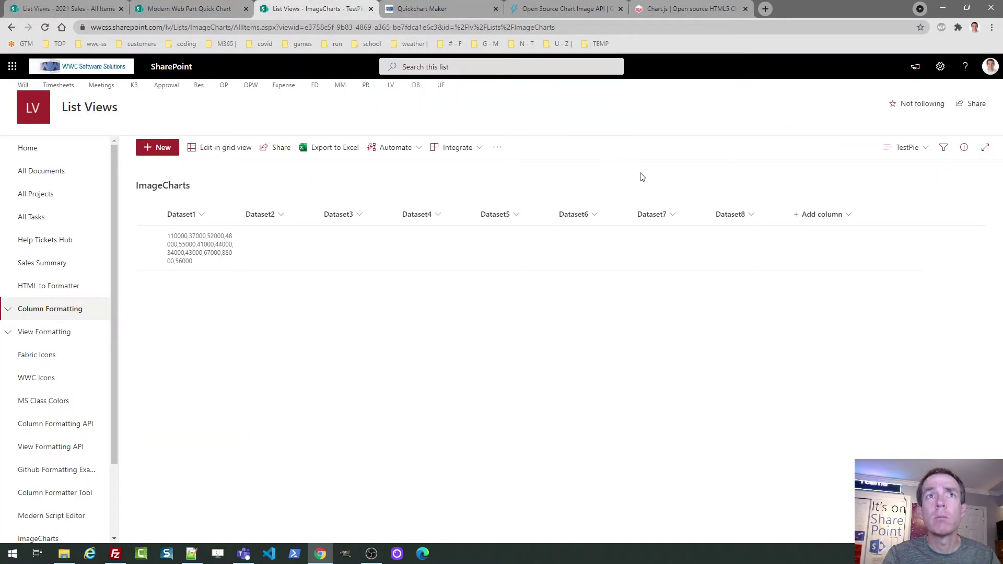
{"action": "left_click", "coordinate": [917, 150]}
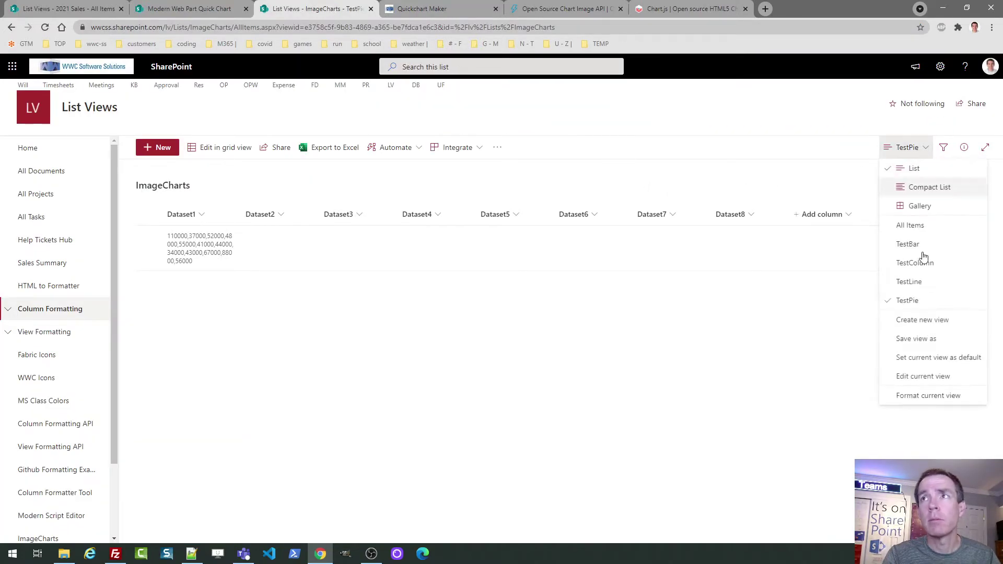
{"action": "left_click", "coordinate": [927, 394]}
{"action": "left_click", "coordinate": [799, 503]}
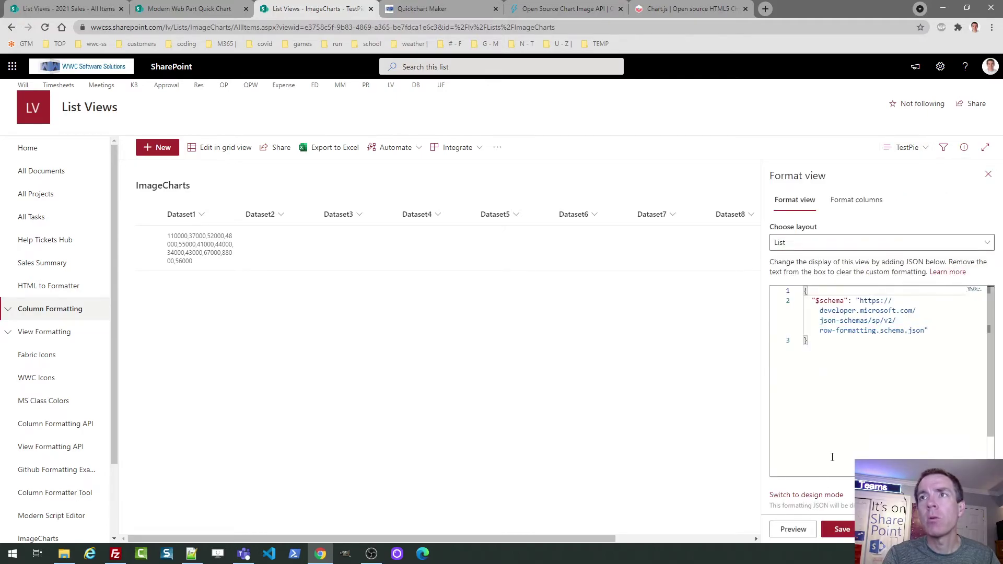
{"action": "key", "text": "ctrl+a"}
{"action": "key", "text": "ctrl+v"}
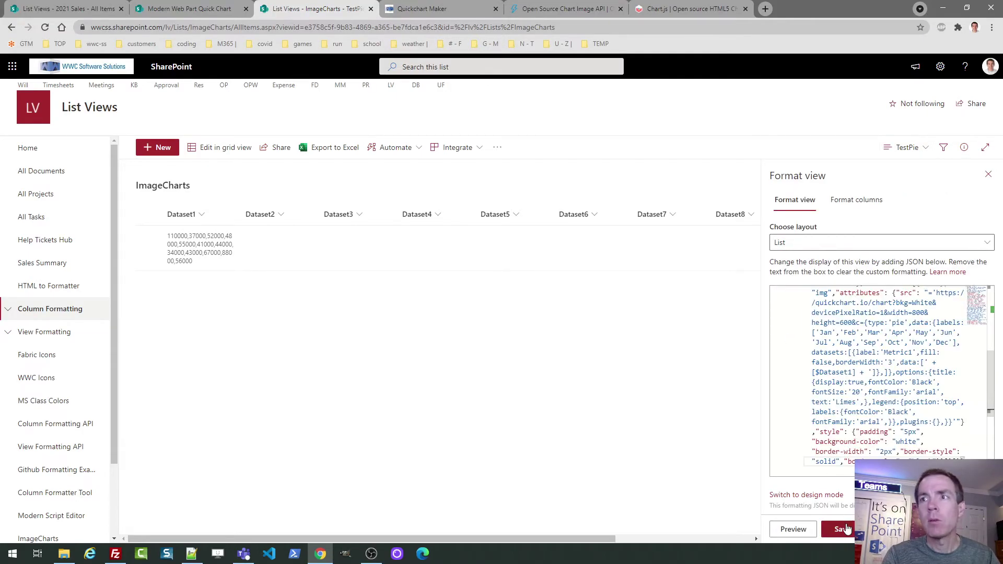
{"action": "left_click", "coordinate": [843, 529]}
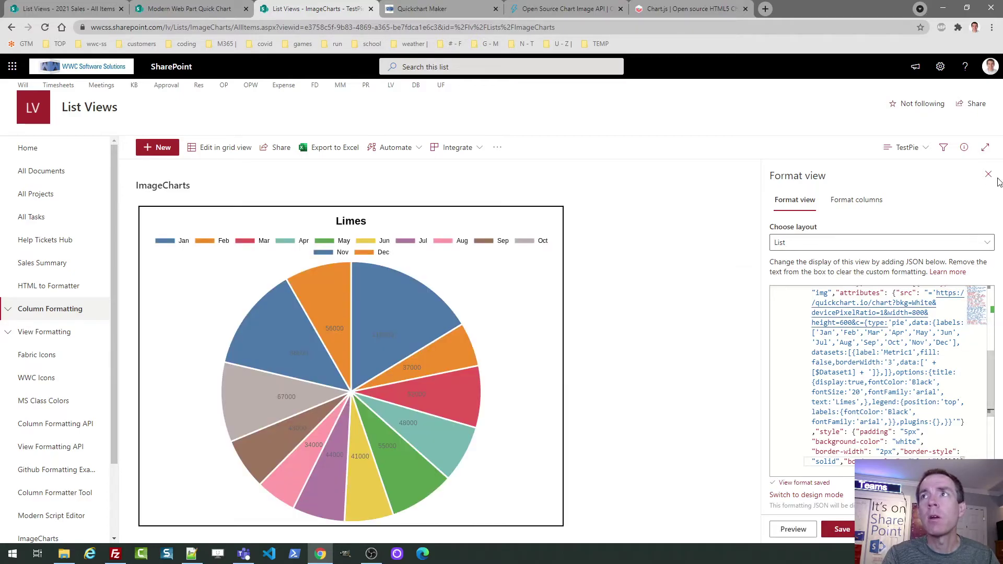
{"action": "left_click", "coordinate": [989, 175]}
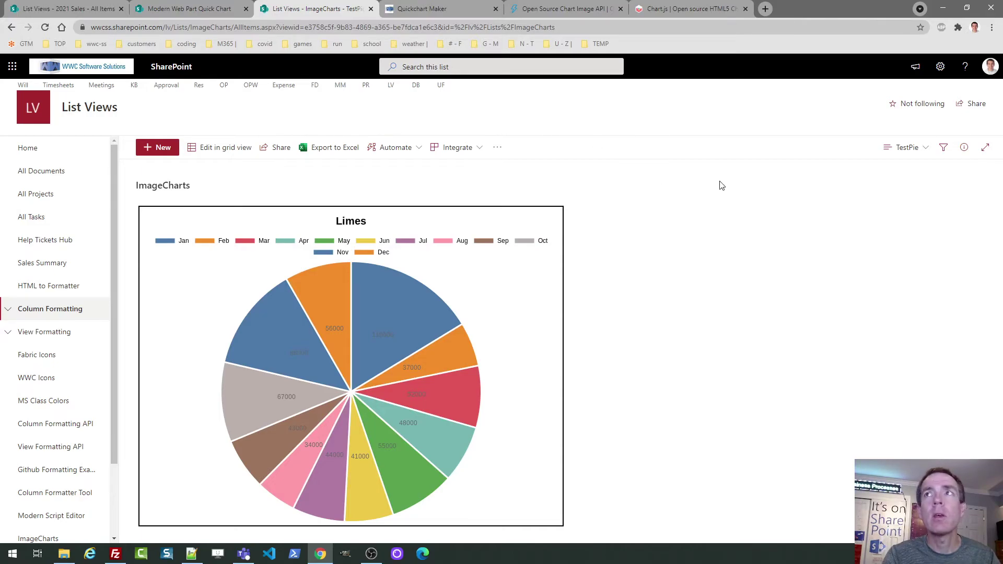
Step: Switch the list back to the All Items view, then go back to Quickchart Maker
{"action": "left_click", "coordinate": [914, 152]}
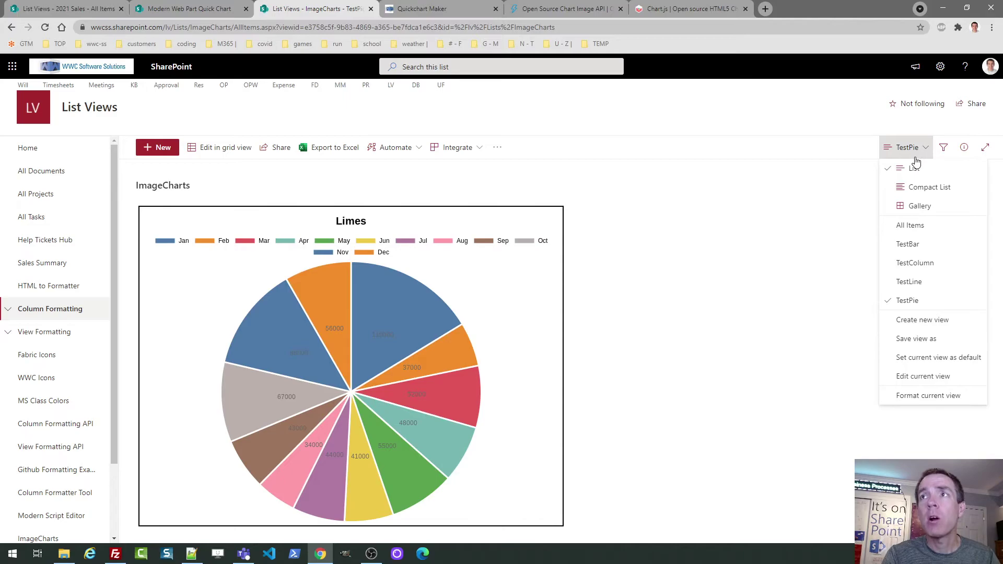
{"action": "left_click", "coordinate": [911, 225]}
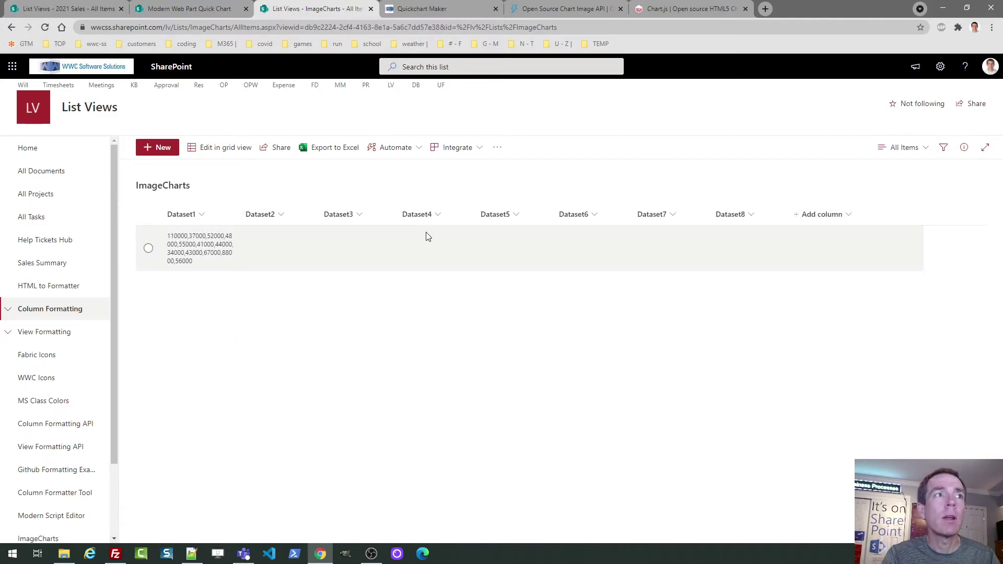
{"action": "left_click", "coordinate": [448, 8]}
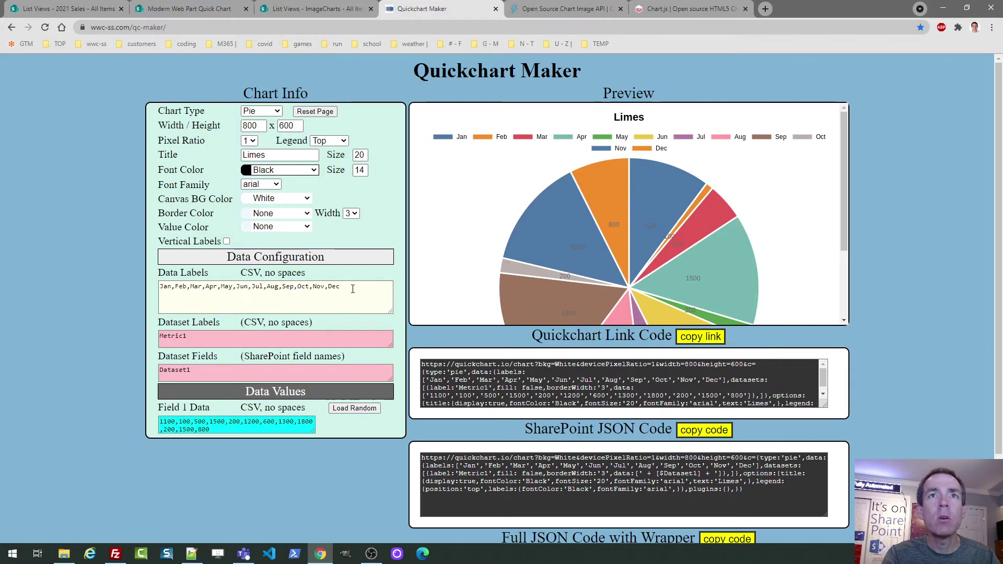
Step: Load random Field 1 values to redraw the Limes pie, then view the quickchart.io homepage
{"action": "left_click_drag", "start_coordinate": [350, 310], "coordinate": [117, 300]}
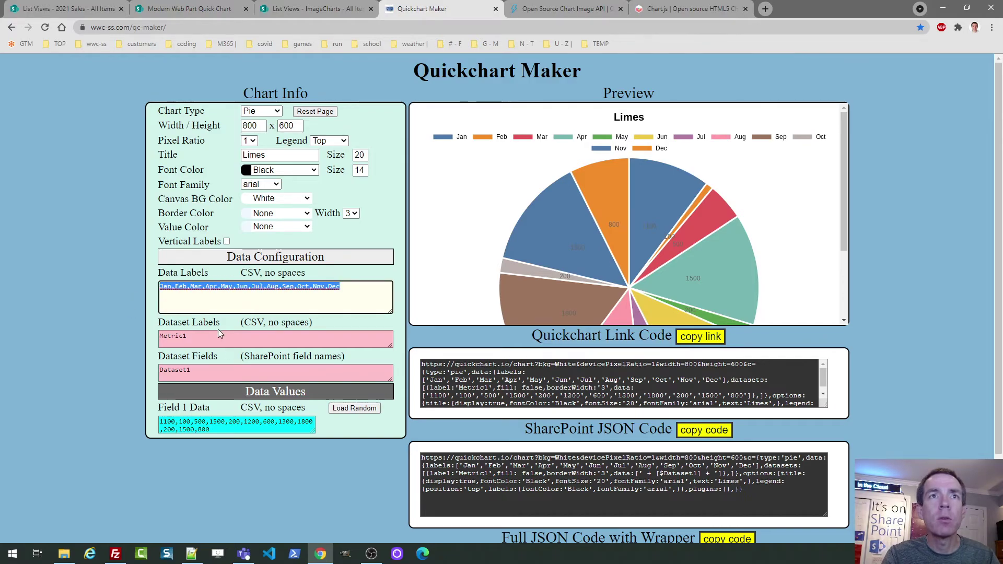
{"action": "left_click", "coordinate": [199, 336]}
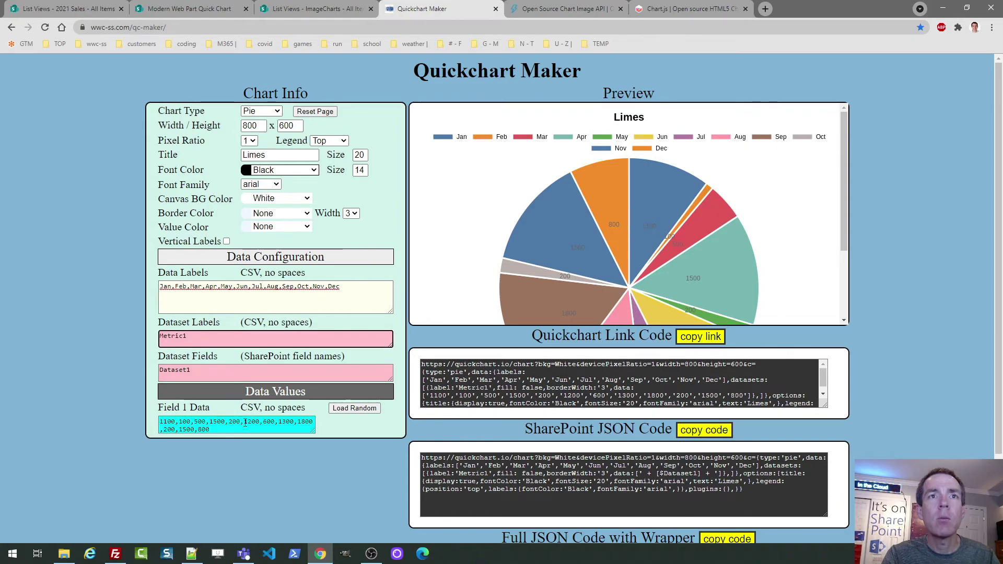
{"action": "left_click", "coordinate": [354, 409]}
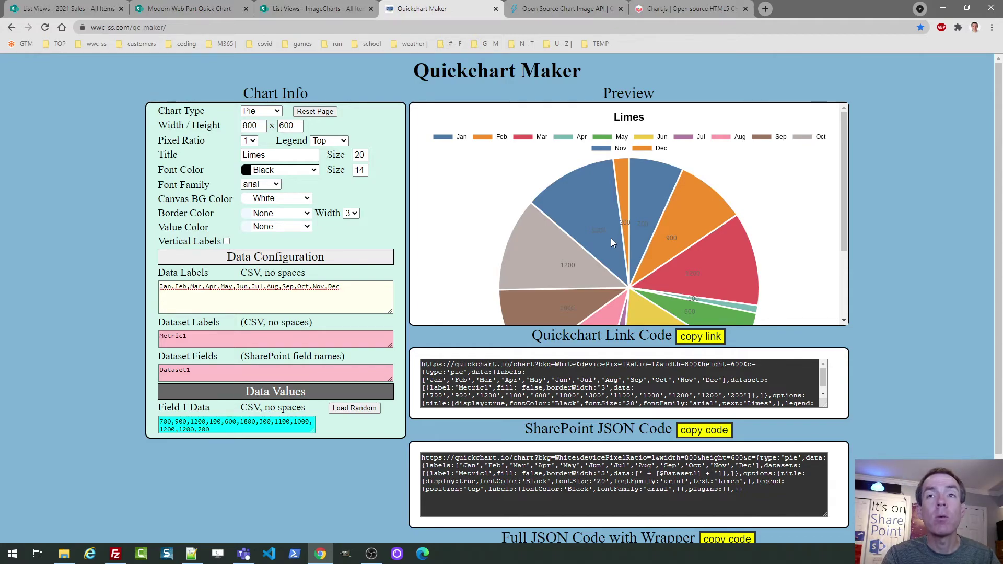
{"action": "left_click", "coordinate": [557, 15]}
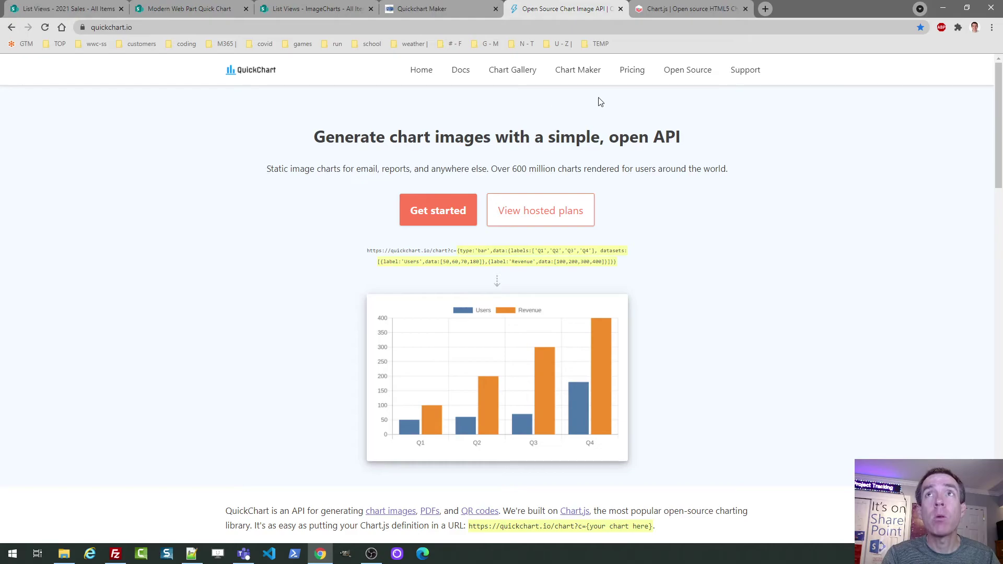
Step: Look at the Chart.js homepage, then go back to Quickchart Maker
{"action": "left_click", "coordinate": [692, 9]}
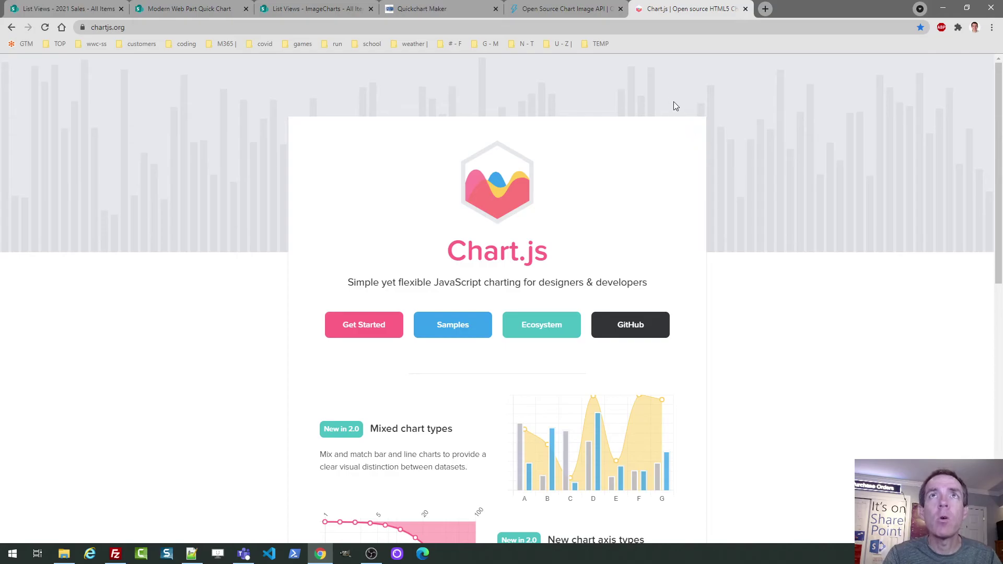
{"action": "left_click", "coordinate": [453, 7]}
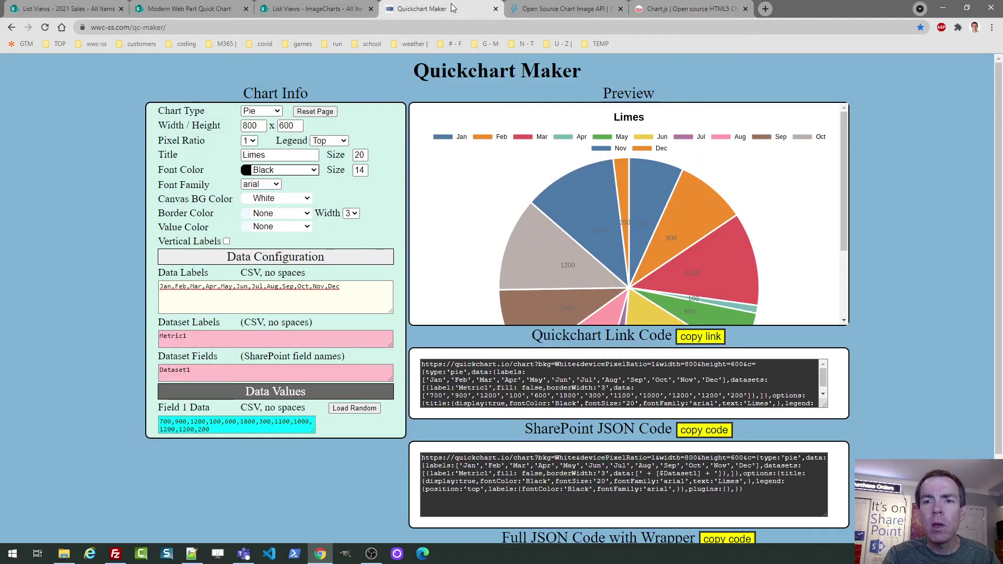